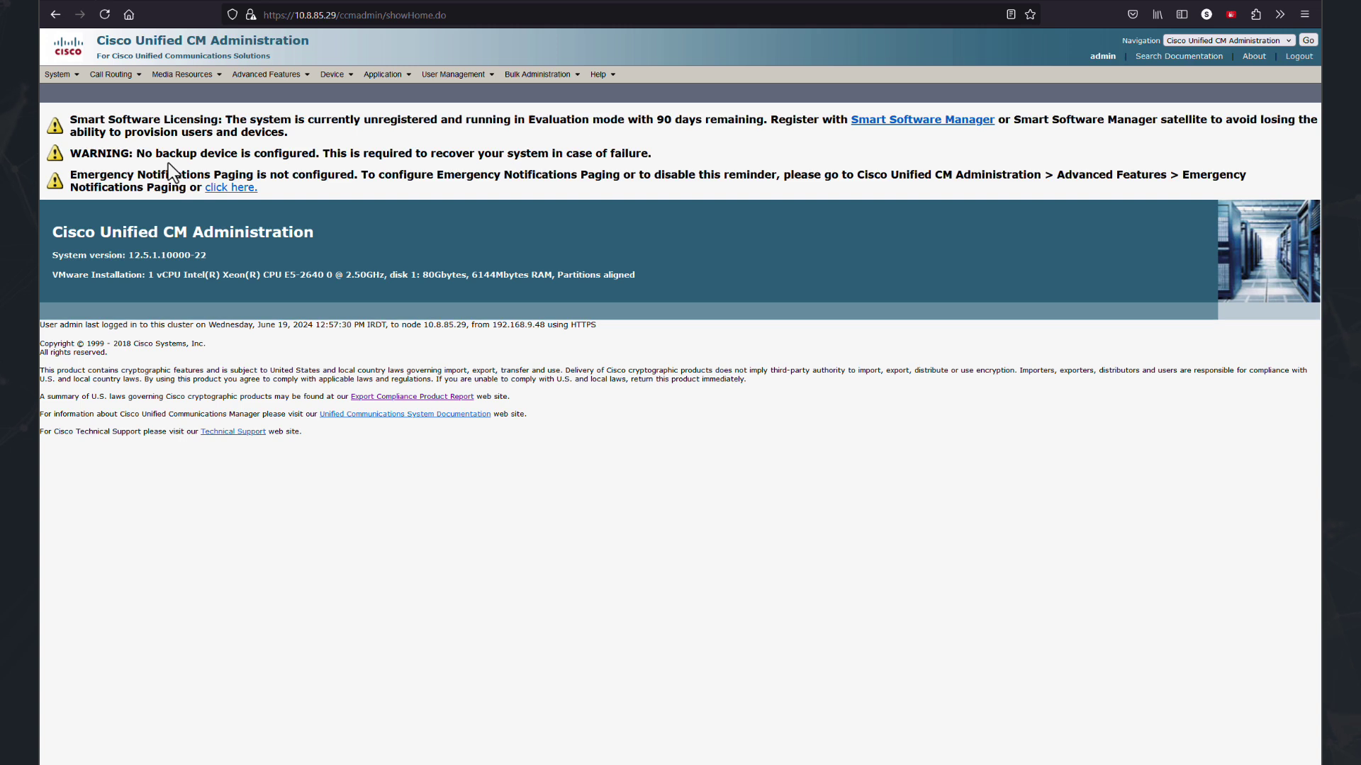
# Go to Media Resources > MOH Audio File Management to list the three existing audio files.
pyautogui.moveTo(177, 78)
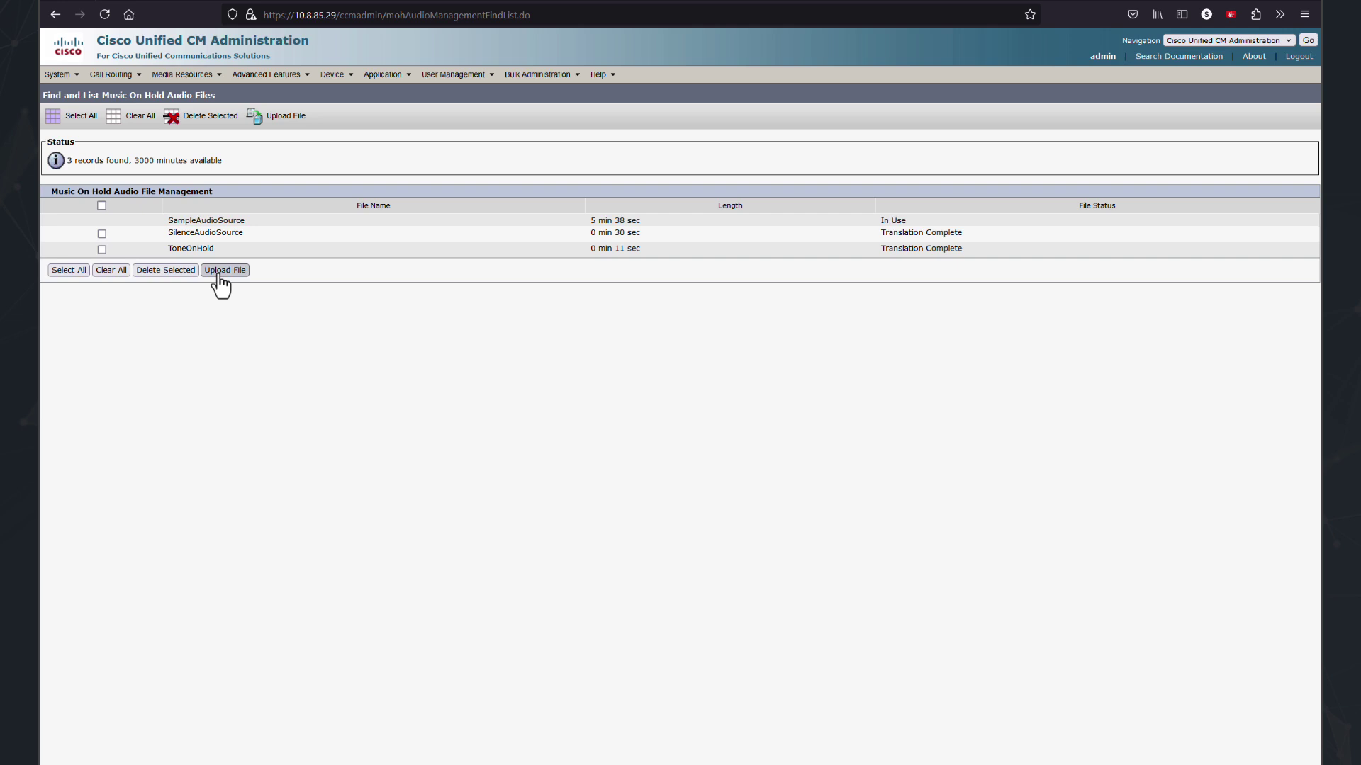
pyautogui.click(220, 272)
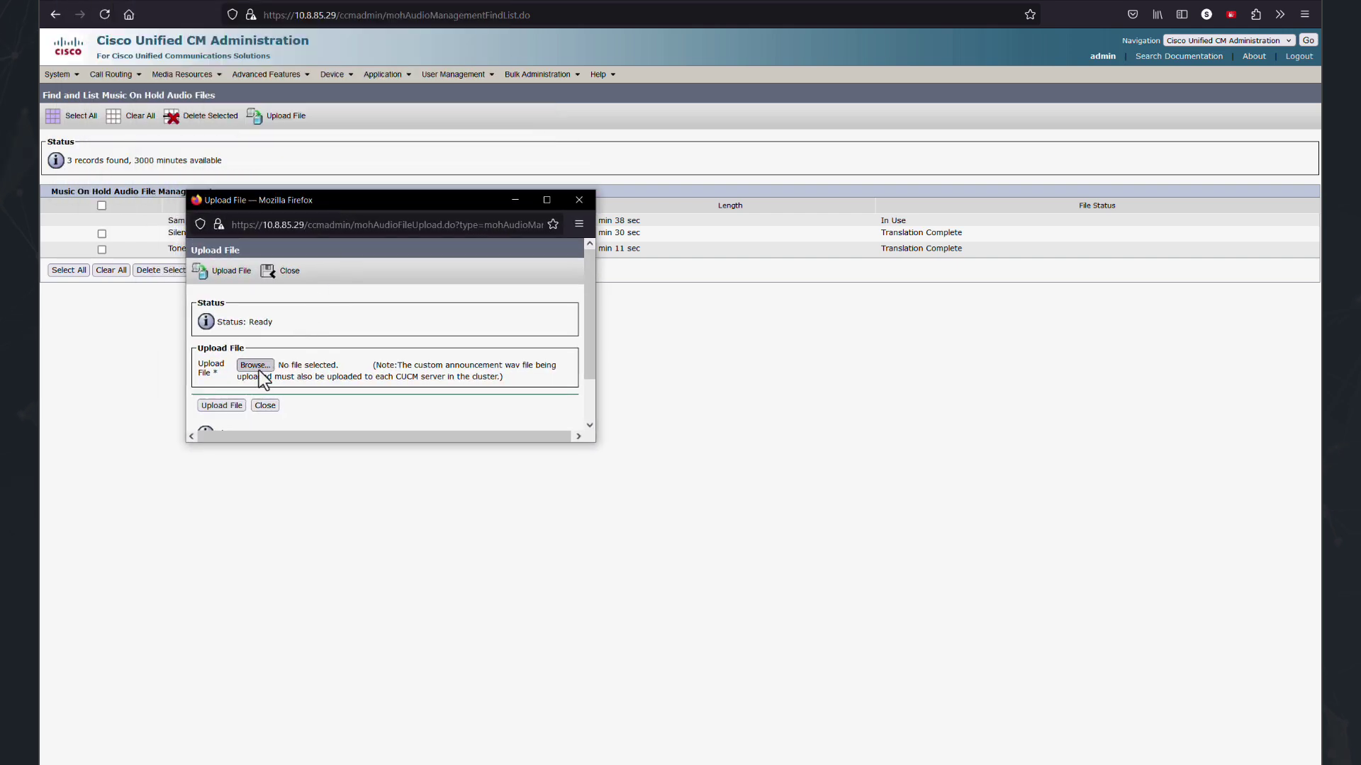
pyautogui.click(259, 369)
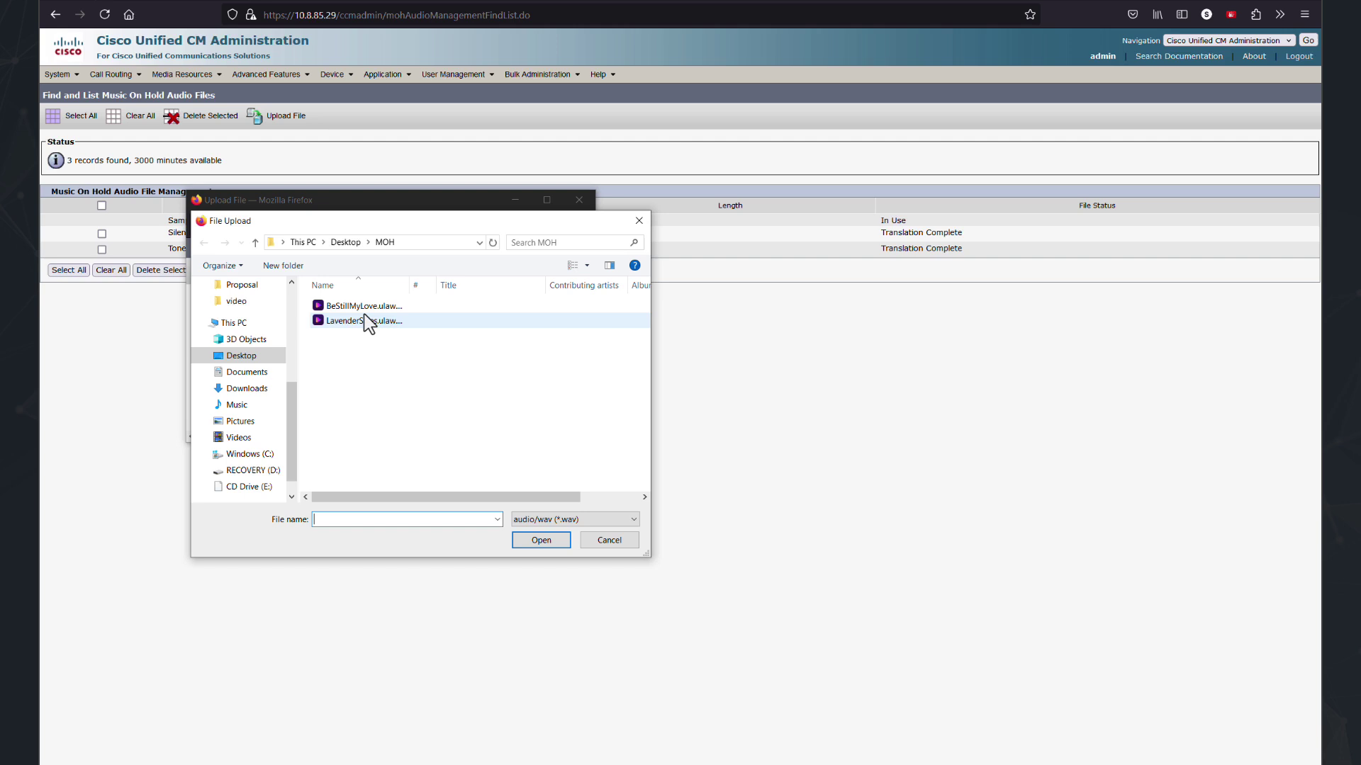
pyautogui.click(369, 321)
pyautogui.click(547, 539)
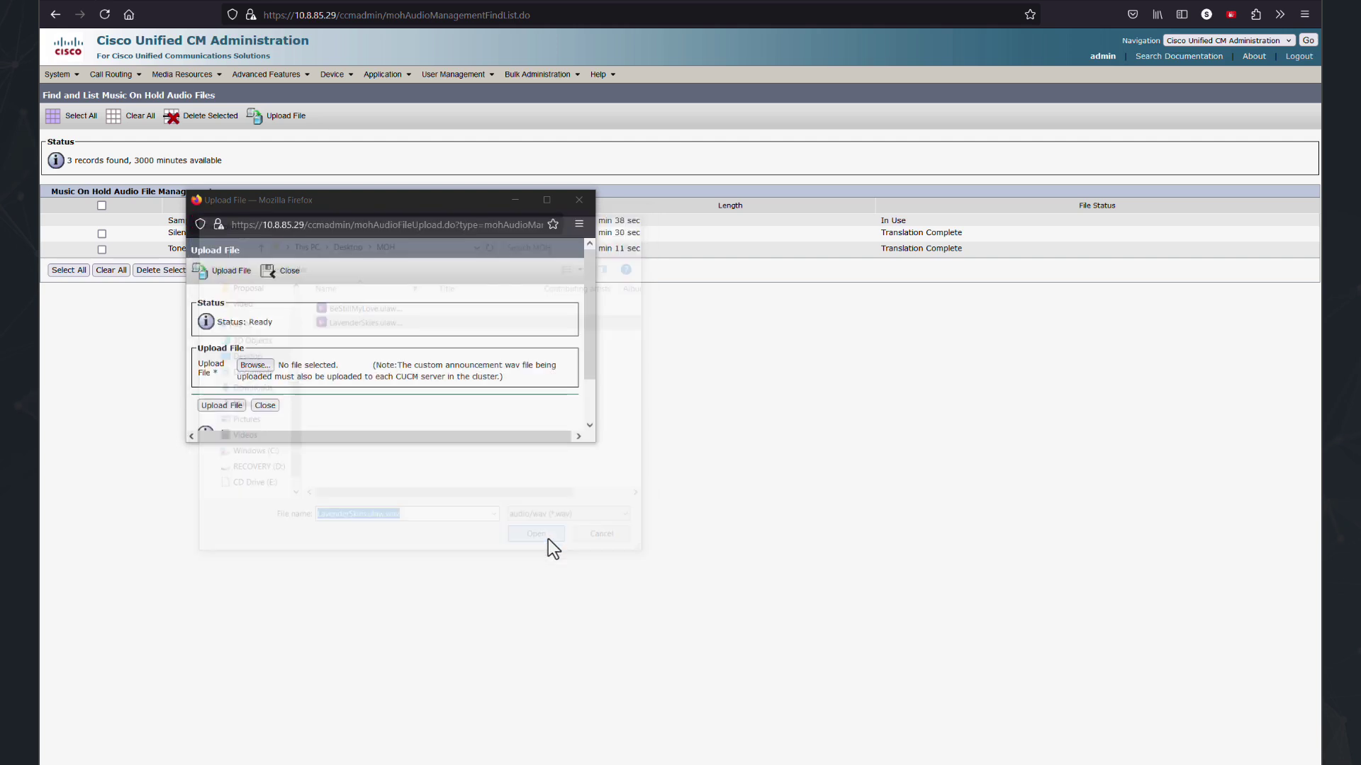
pyautogui.click(231, 406)
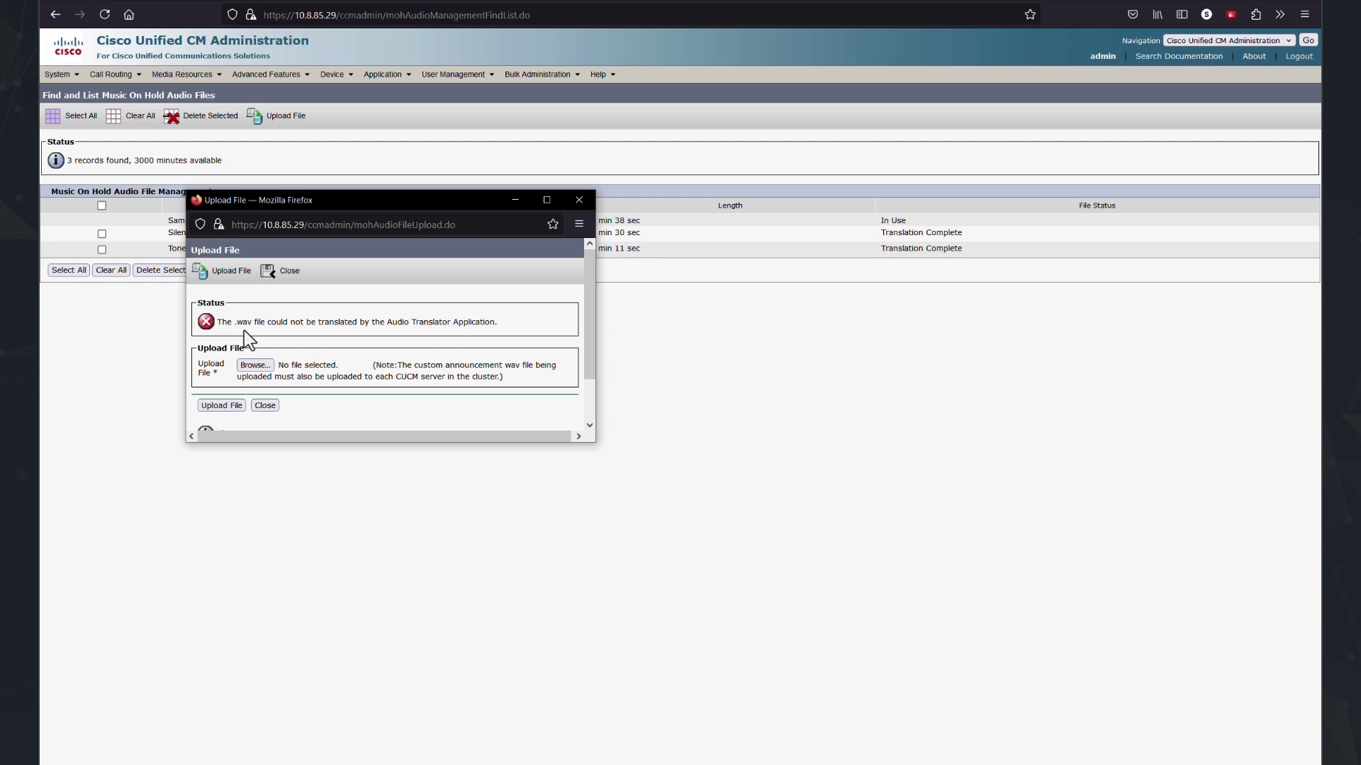
pyautogui.moveTo(503, 323); pyautogui.dragTo(232, 335)
pyautogui.click(201, 347)
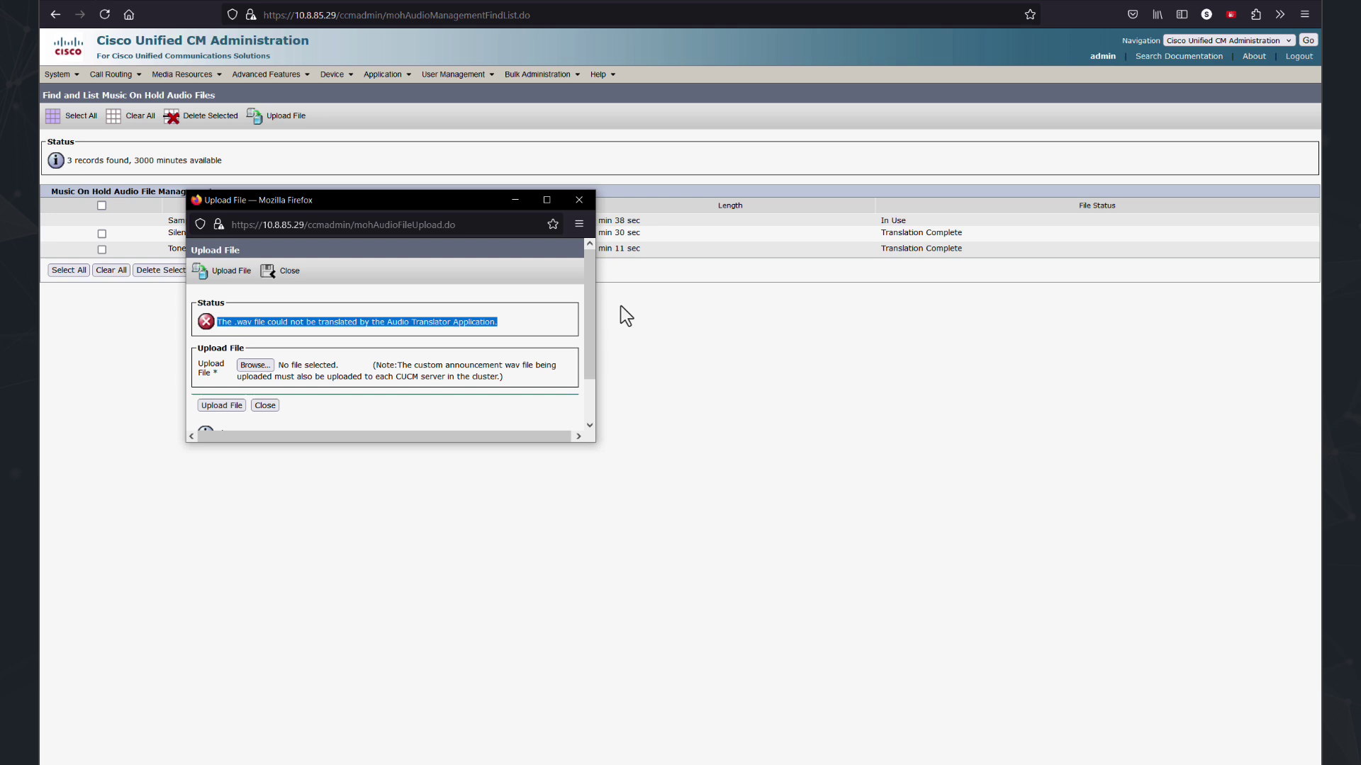
pyautogui.click(849, 210)
# Switch to Cisco Unified Serviceability from the application navigation list.
pyautogui.click(1286, 38)
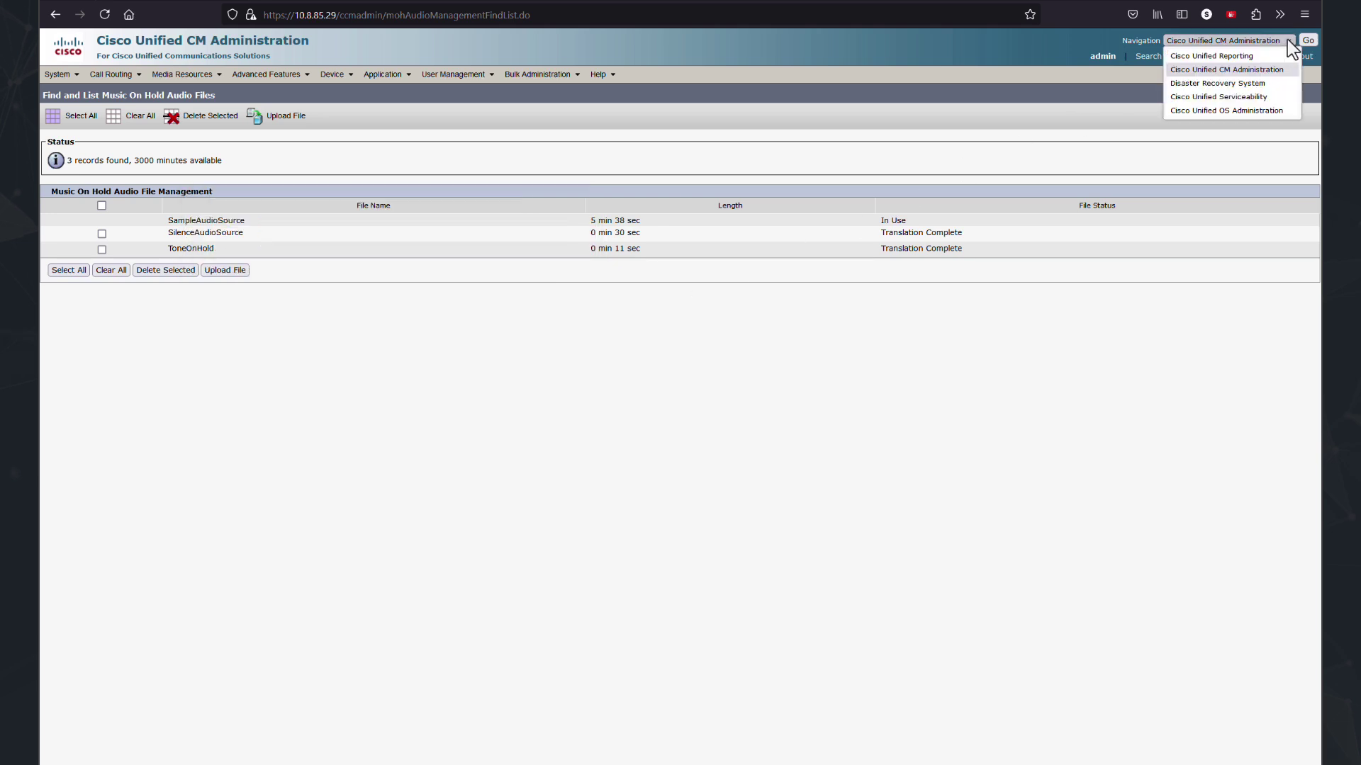
pyautogui.click(1256, 100)
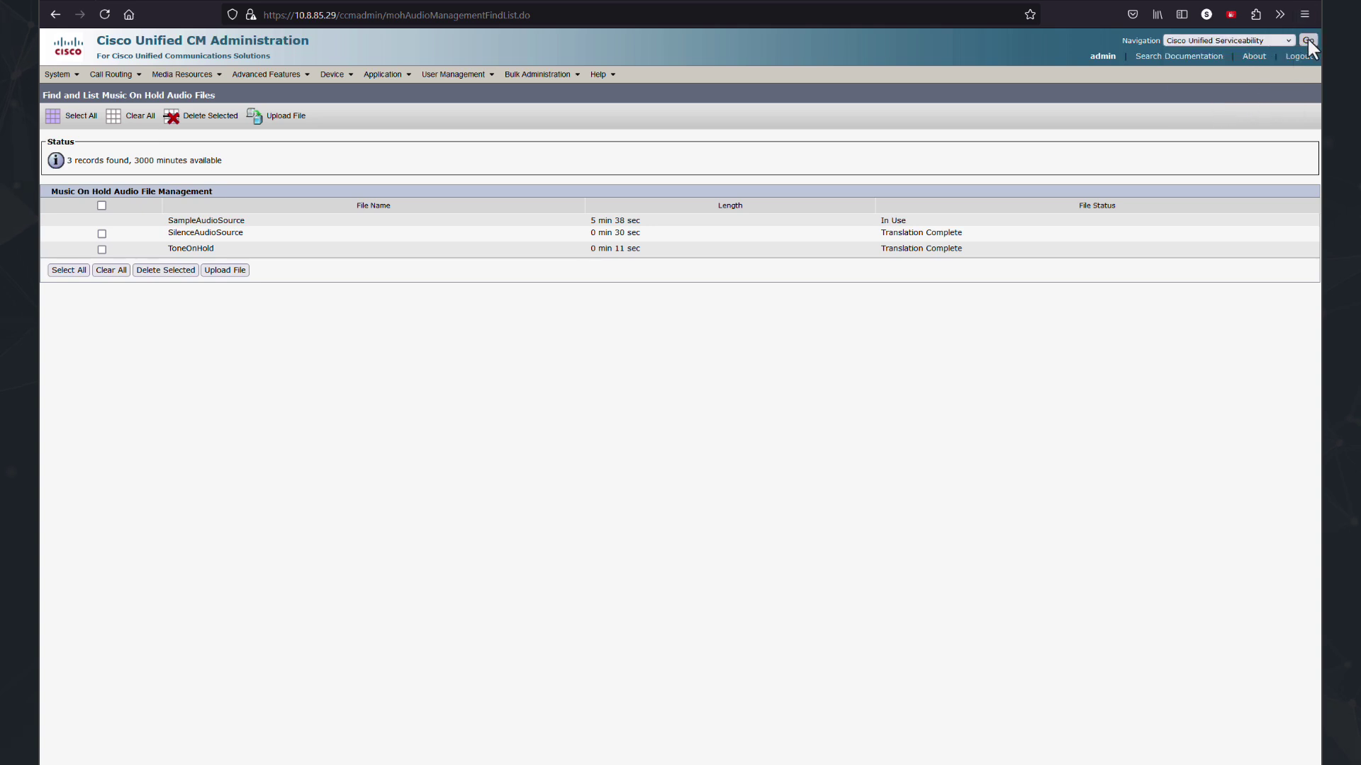
pyautogui.click(1308, 41)
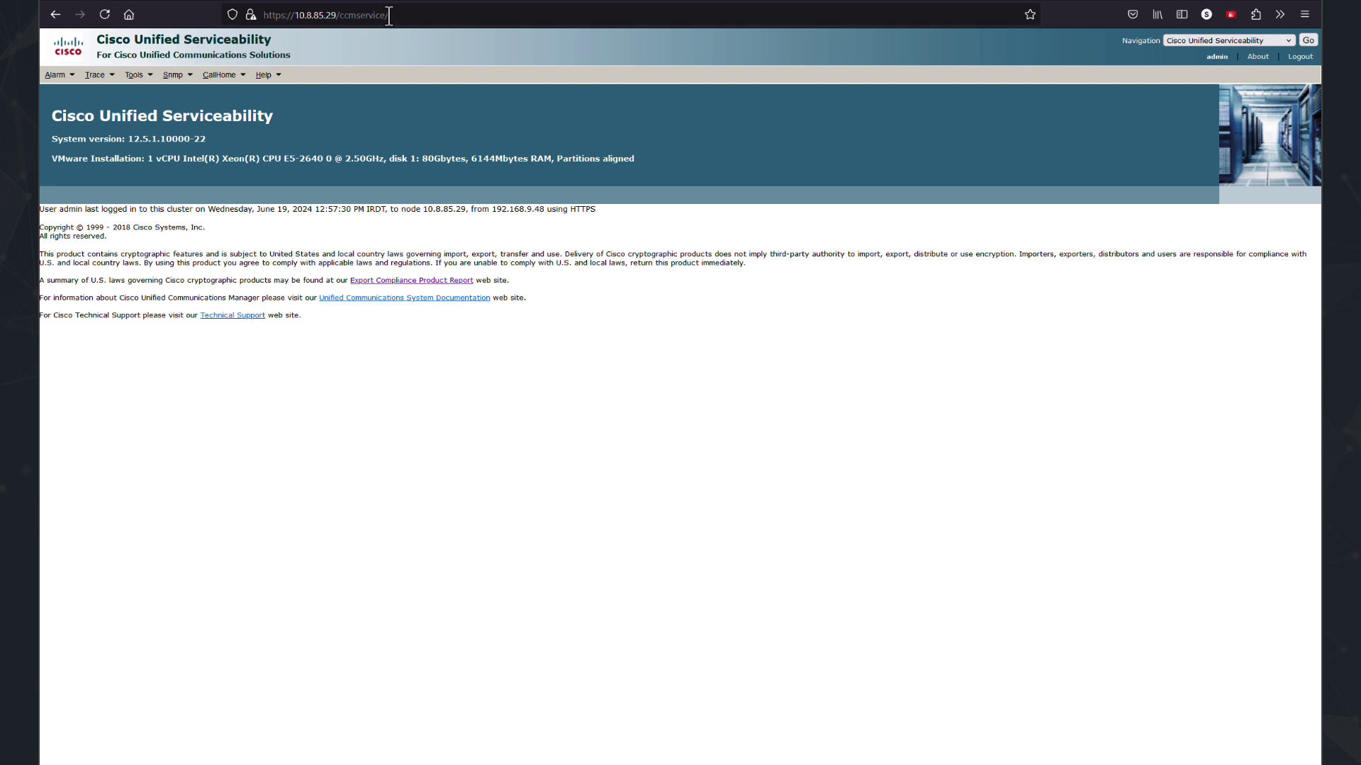
# Enable database audit logging at Database Updates level plus detailed audit logging, and save.
pyautogui.moveTo(132, 80)
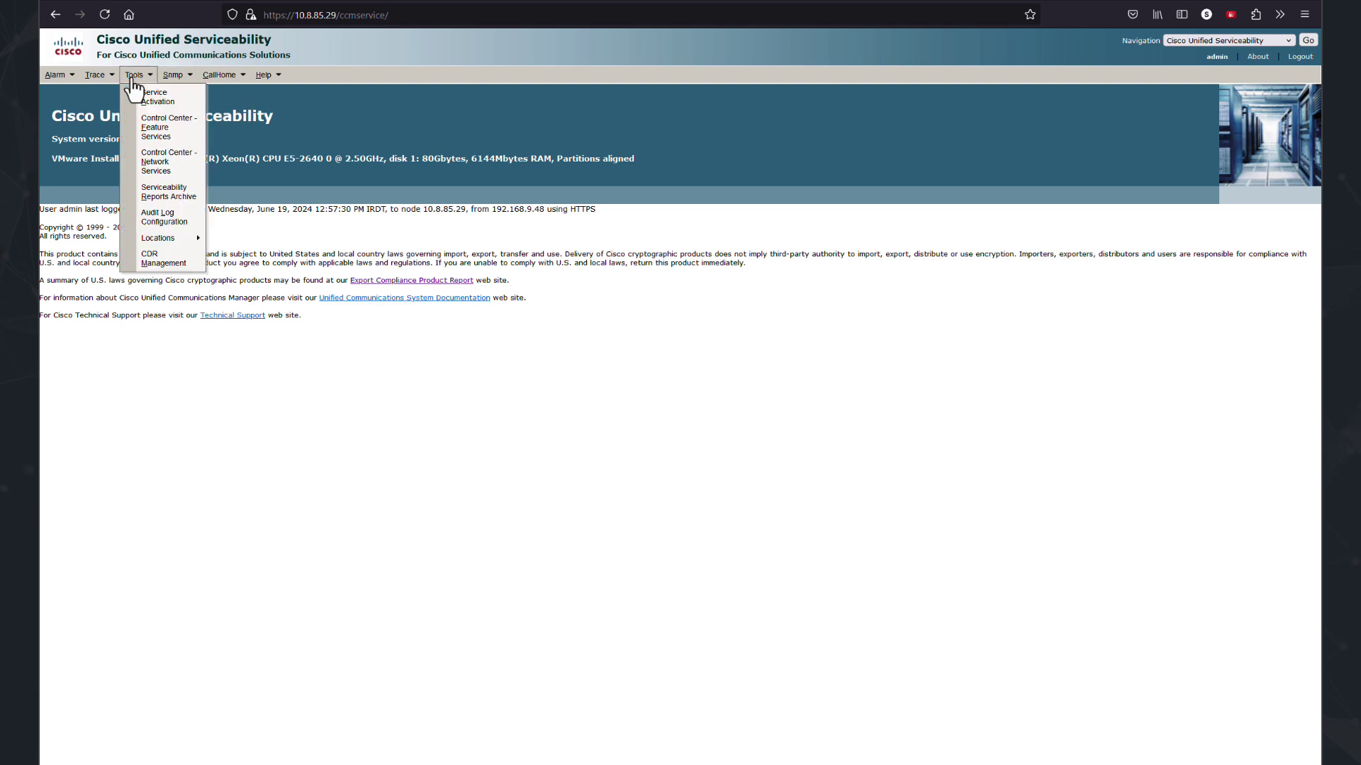
pyautogui.click(174, 226)
pyautogui.click(82, 453)
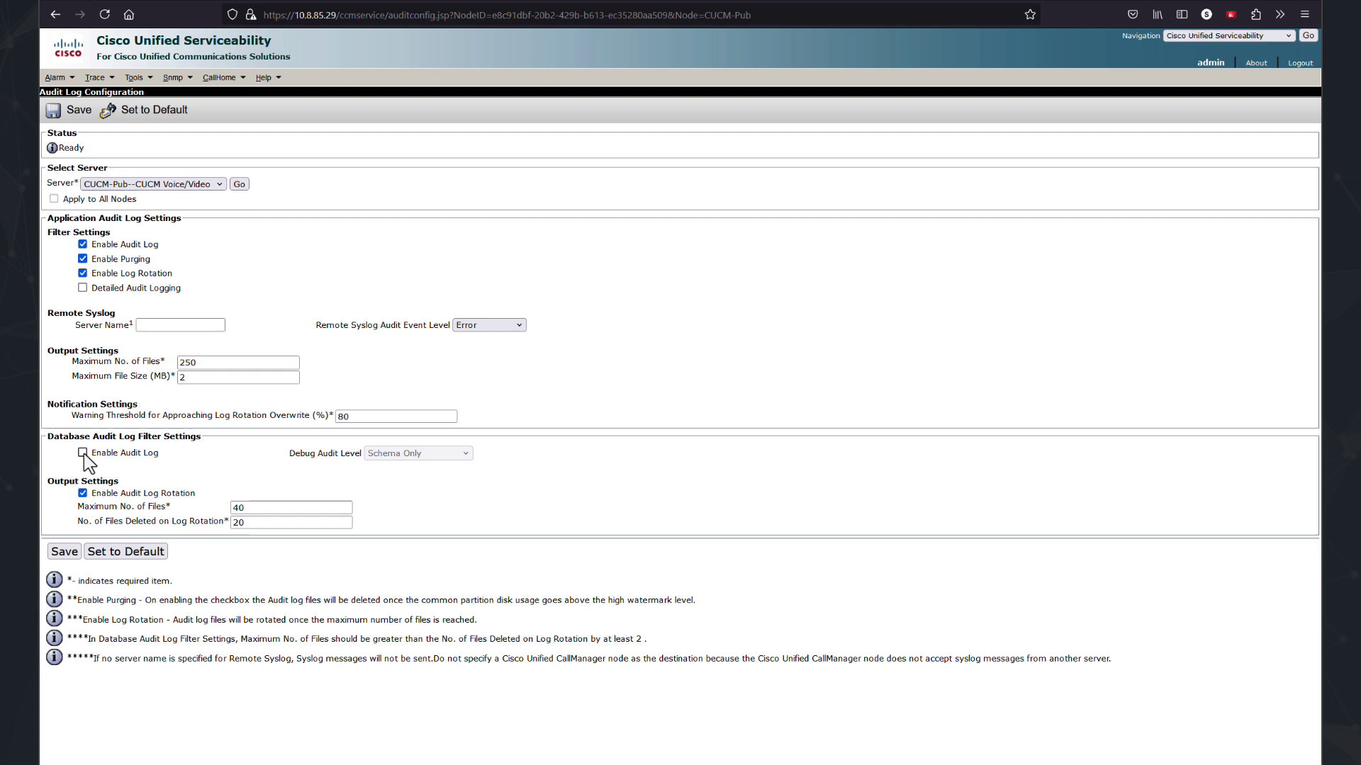
pyautogui.click(418, 453)
pyautogui.click(376, 495)
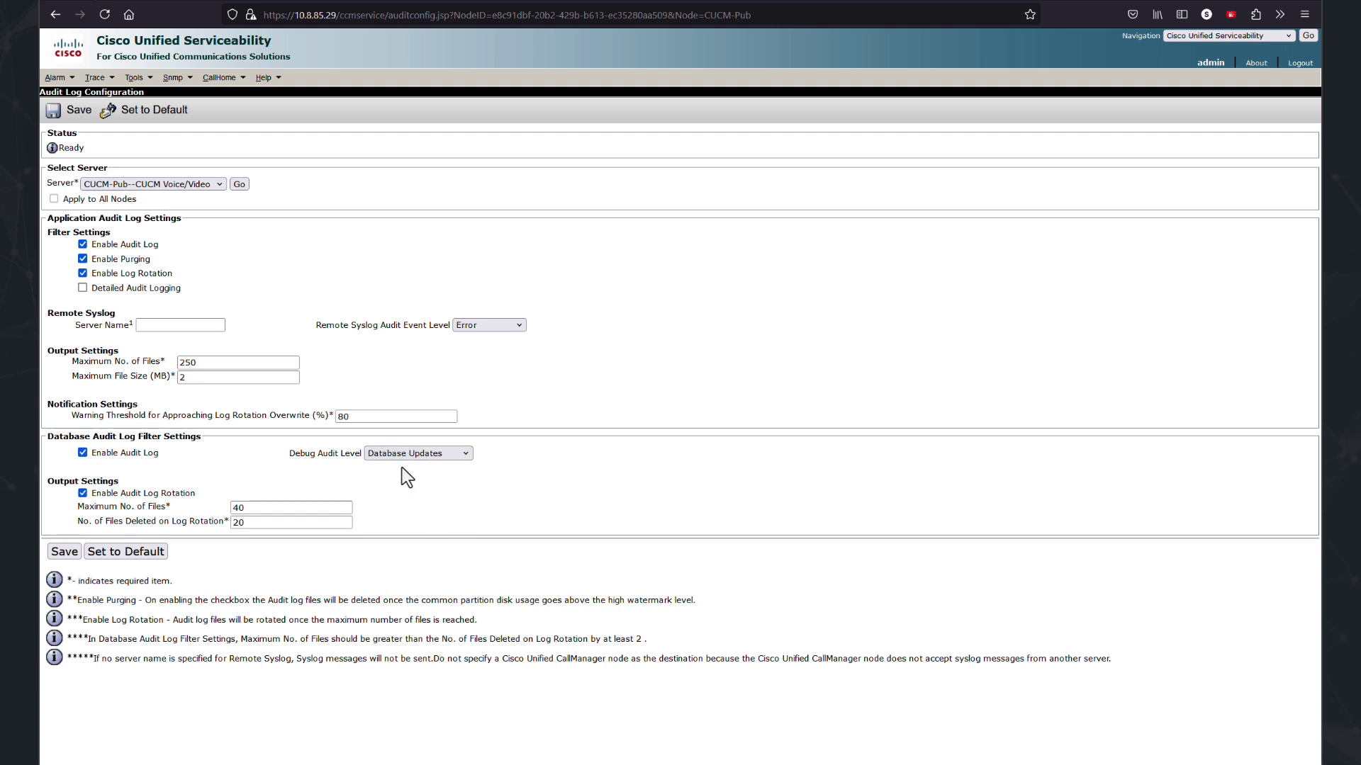
pyautogui.click(83, 288)
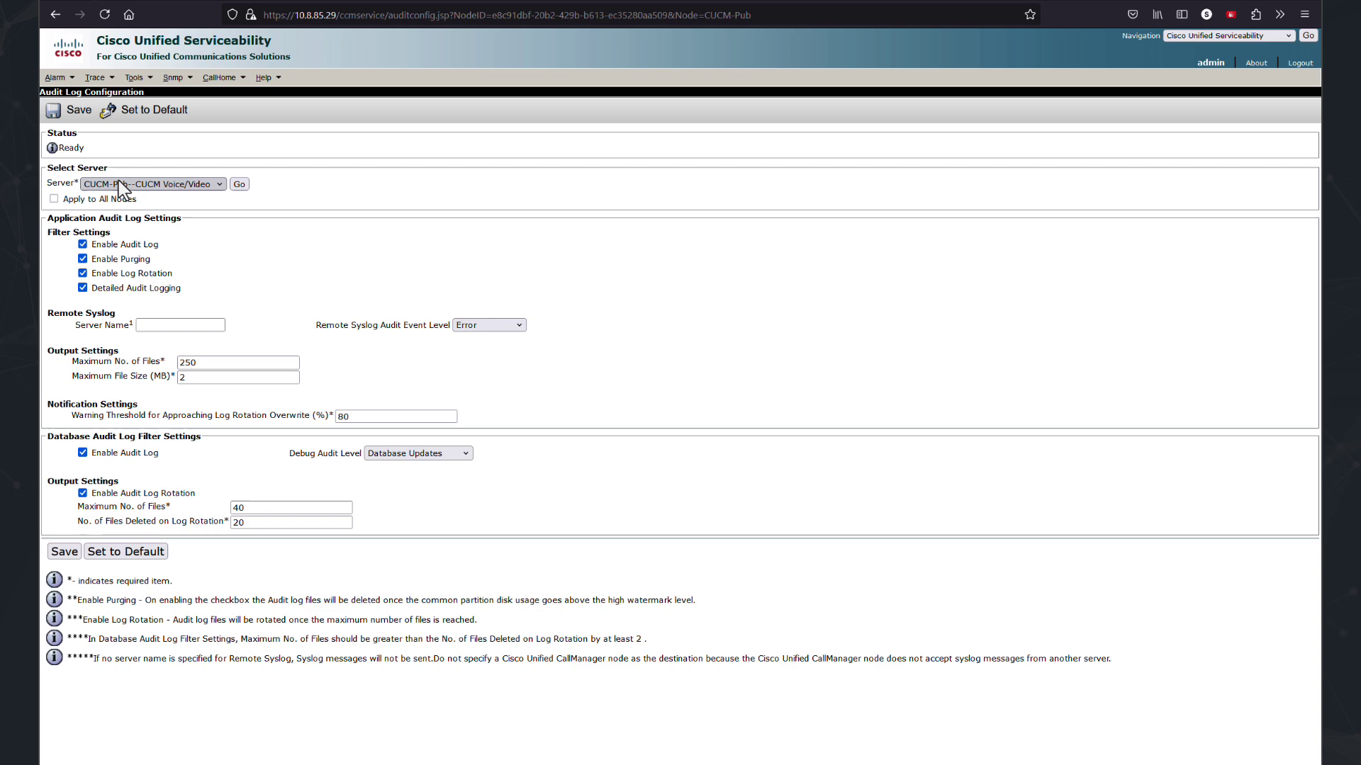
pyautogui.click(64, 552)
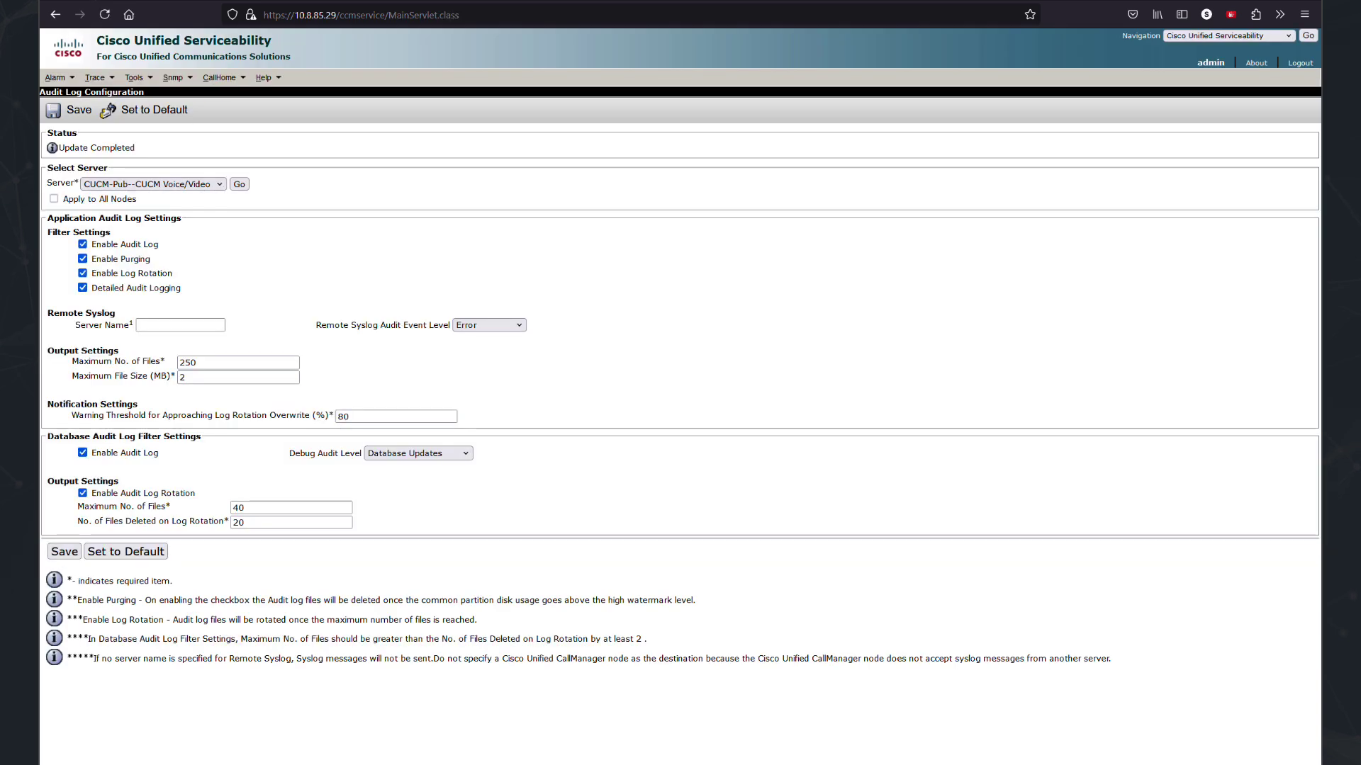
pyautogui.hotkey('alt', 'Tab')
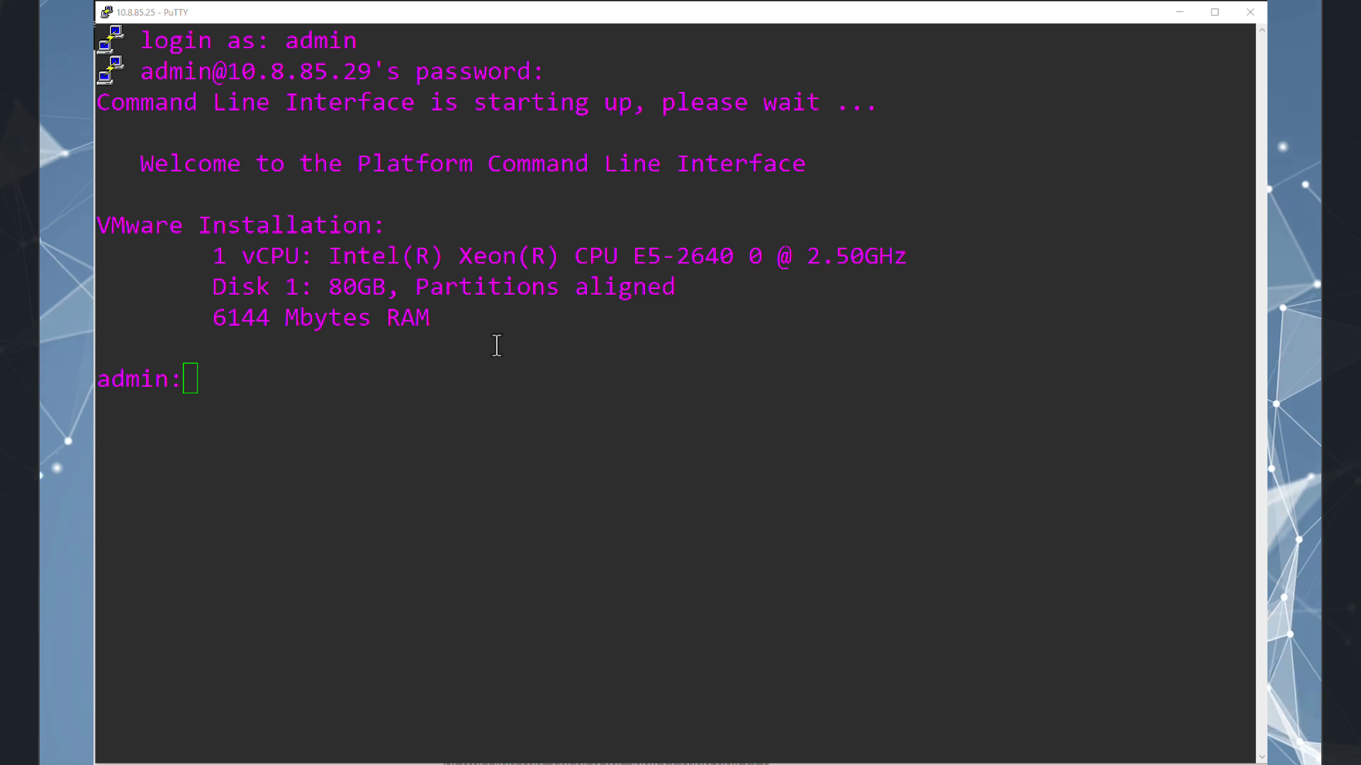
# Run 'utils os secure status' in PuTTY, which reports security enabled in enforcing mode.
pyautogui.click(497, 344)
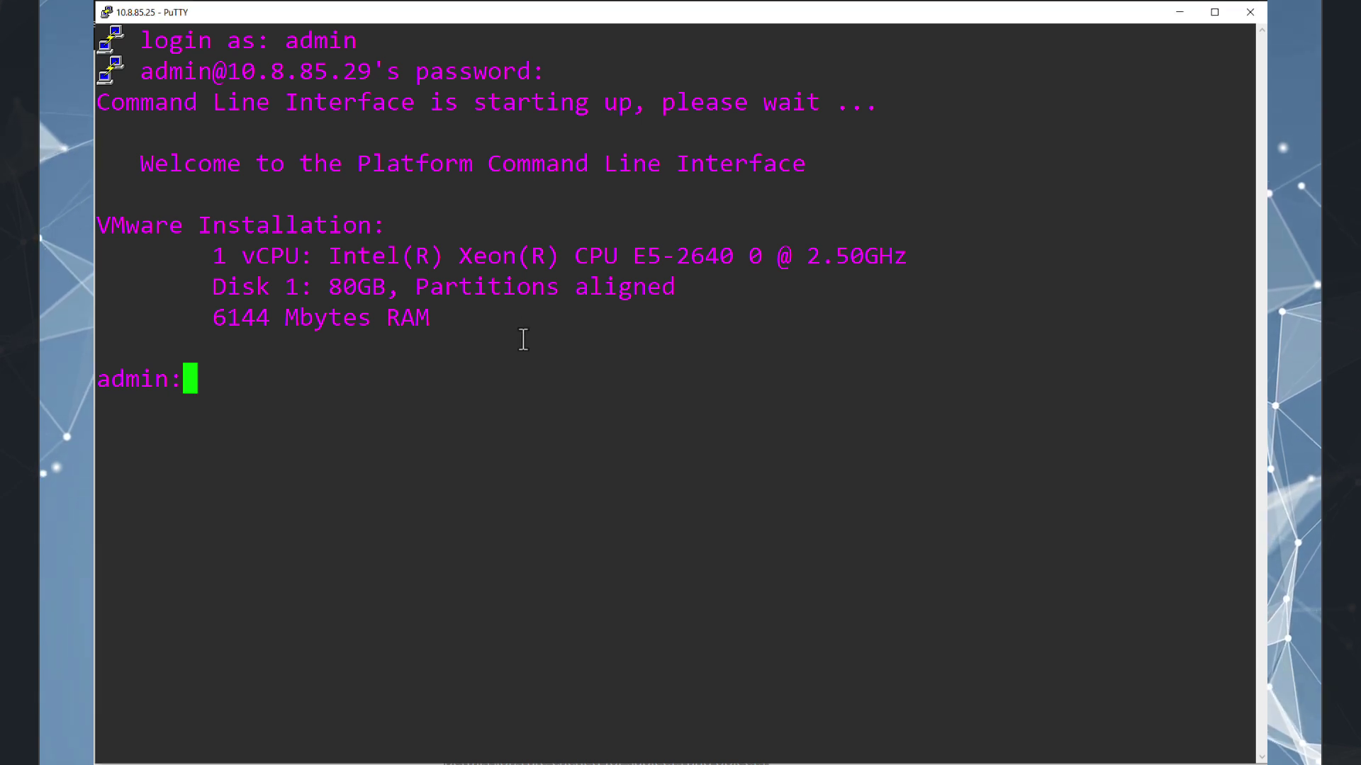
pyautogui.write('utils')
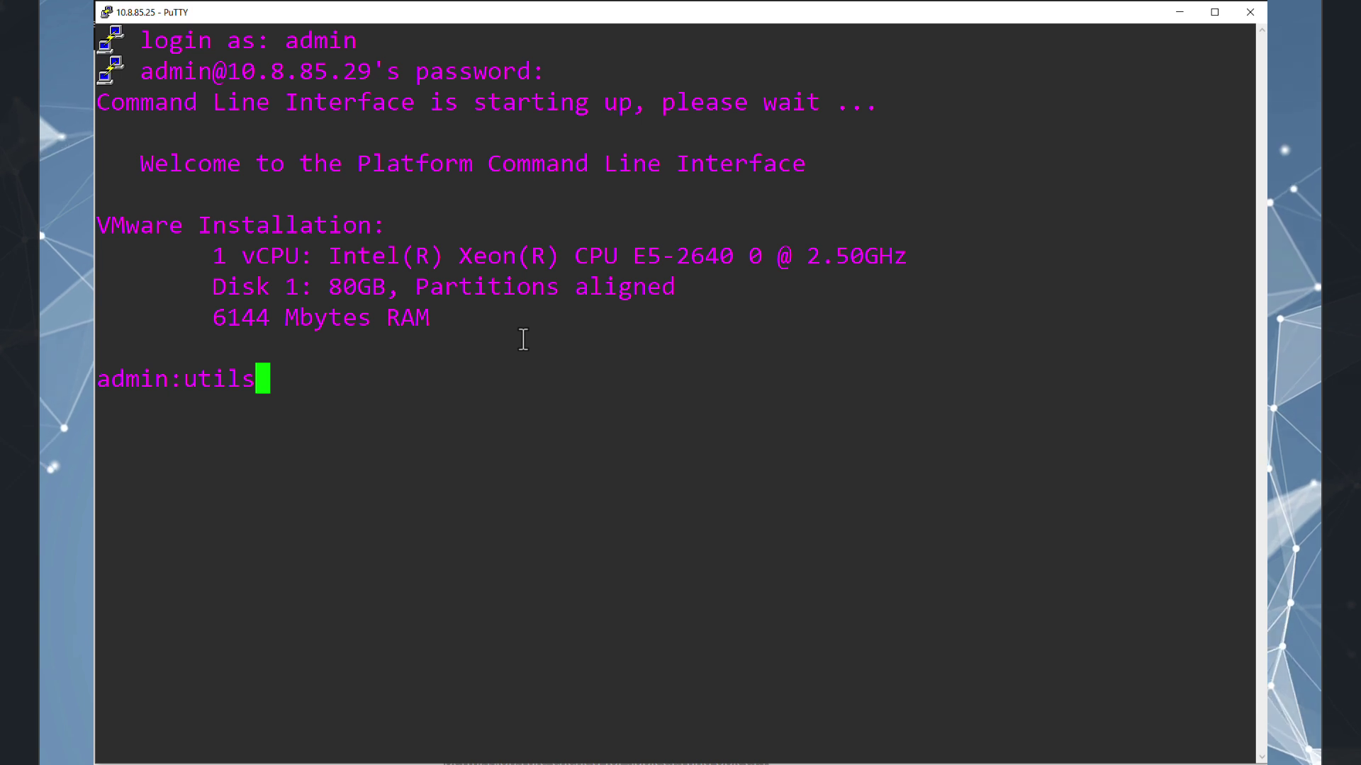
pyautogui.write(' os se')
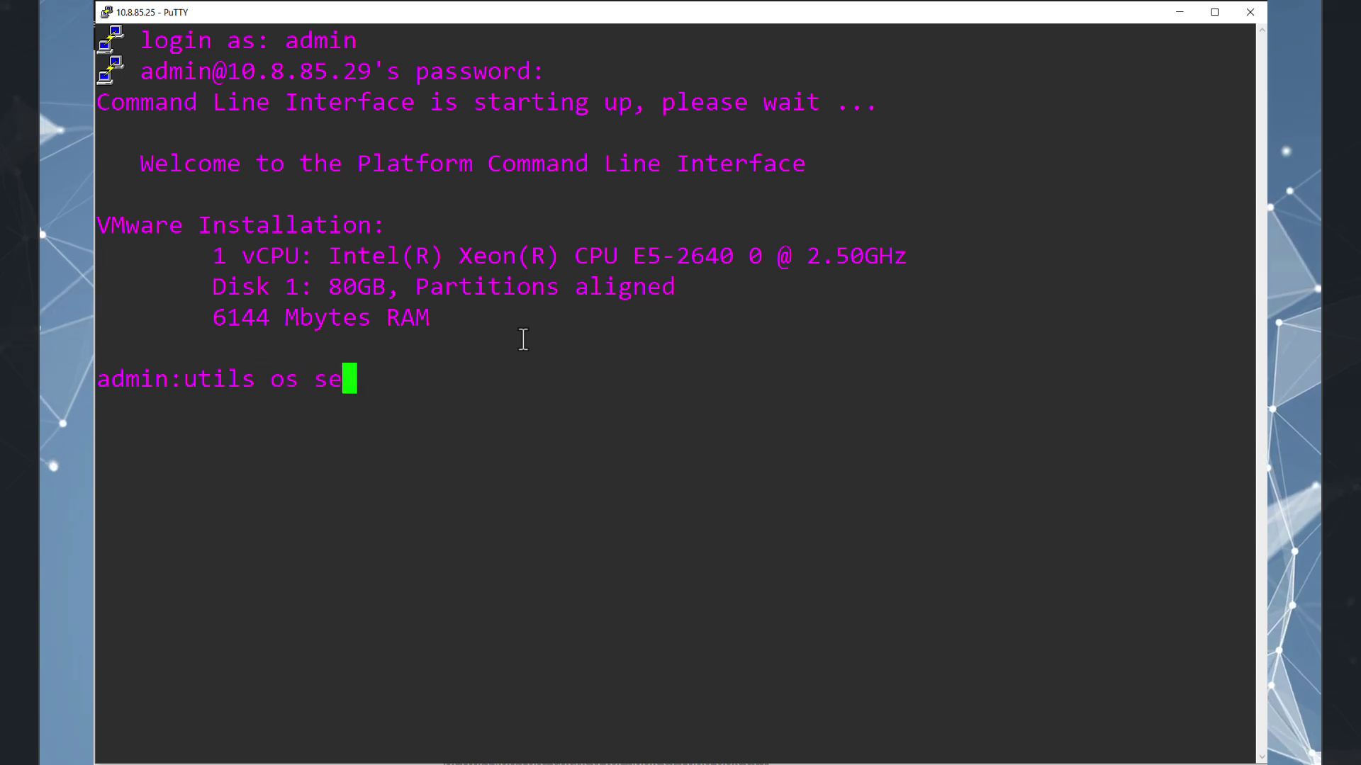
pyautogui.press('Tab')
pyautogui.write('status')
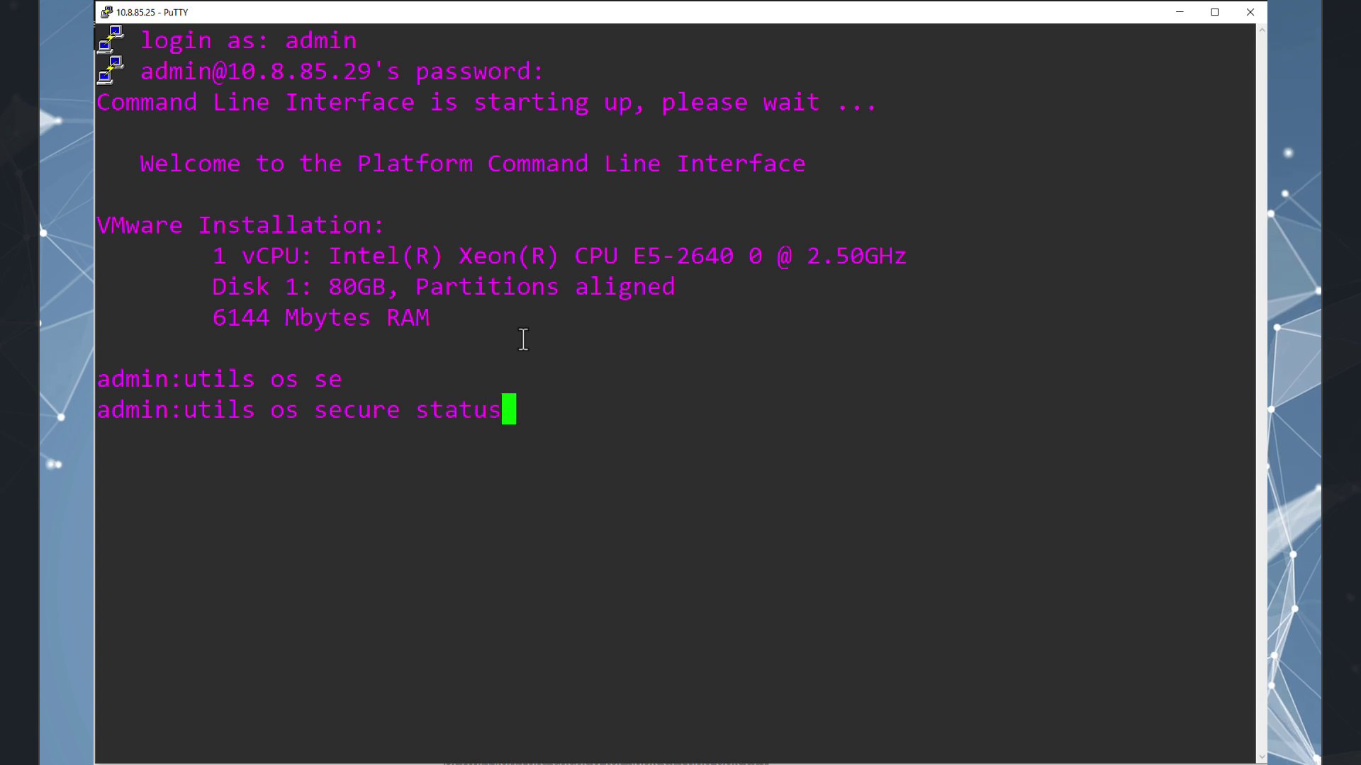
pyautogui.press('Return')
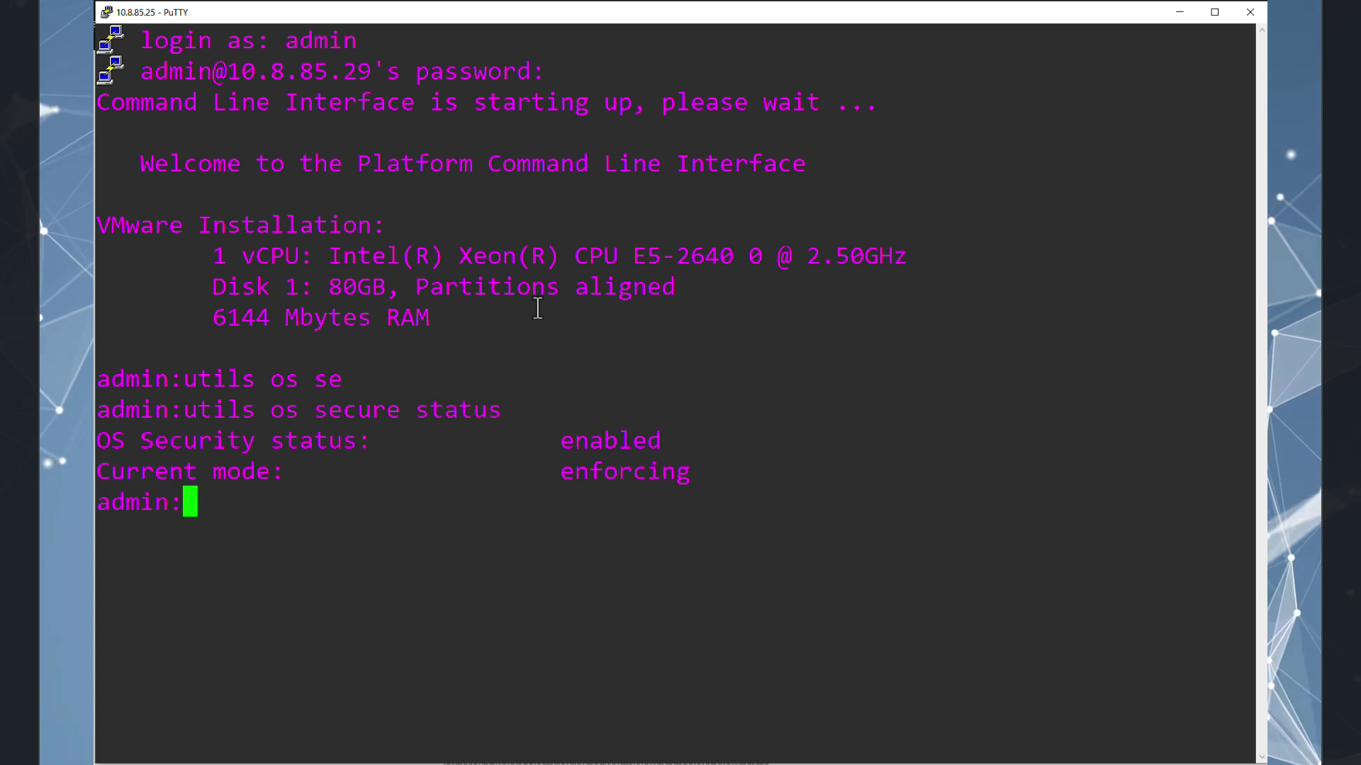
pyautogui.moveTo(189, 411); pyautogui.dragTo(505, 409)
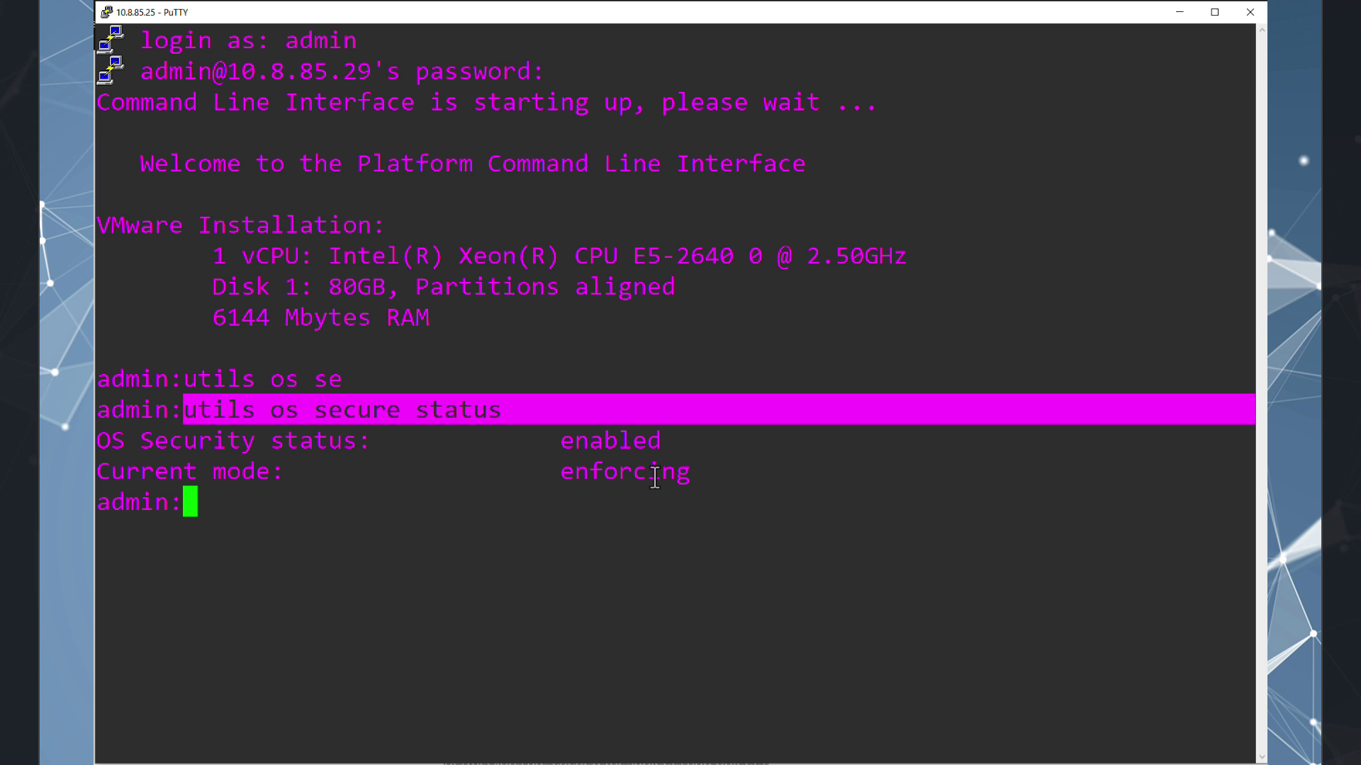
# Switch OS security to permissive mode with 'utils os secure permissive'.
pyautogui.doubleClick(614, 474)
pyautogui.press('Up')
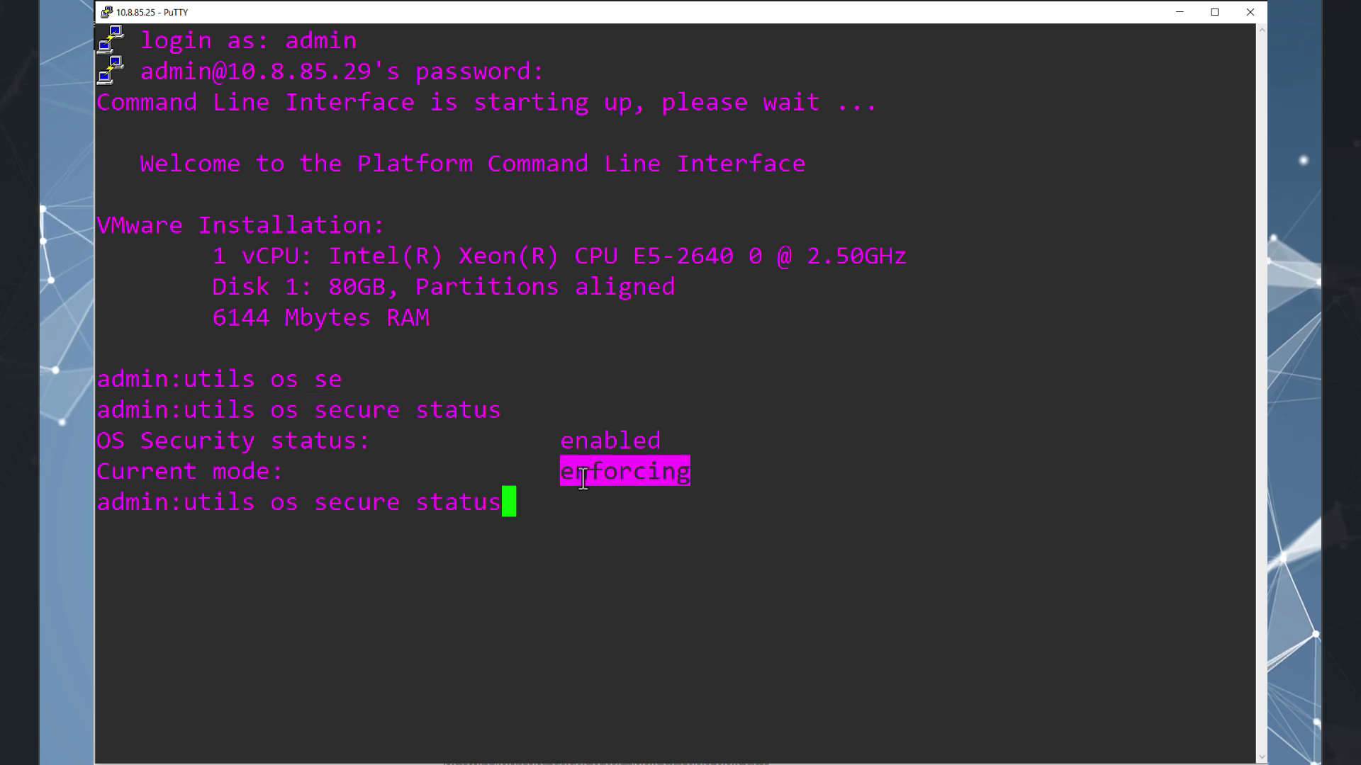
pyautogui.press('BackSpace')
pyautogui.press('BackSpace')
pyautogui.press('BackSpace')
pyautogui.press('BackSpace')
pyautogui.press('BackSpace')
pyautogui.press('BackSpace')
pyautogui.write('per')
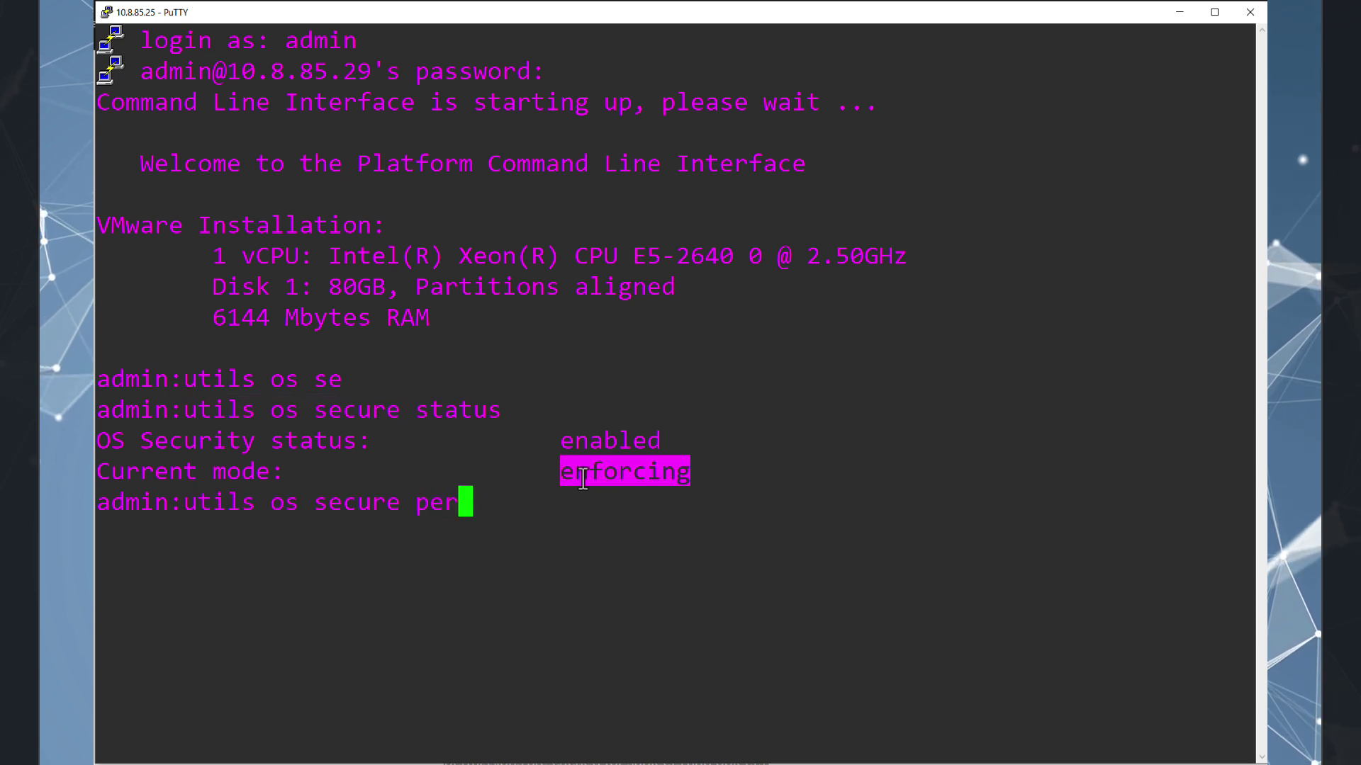
pyautogui.press('Tab')
pyautogui.press('Return')
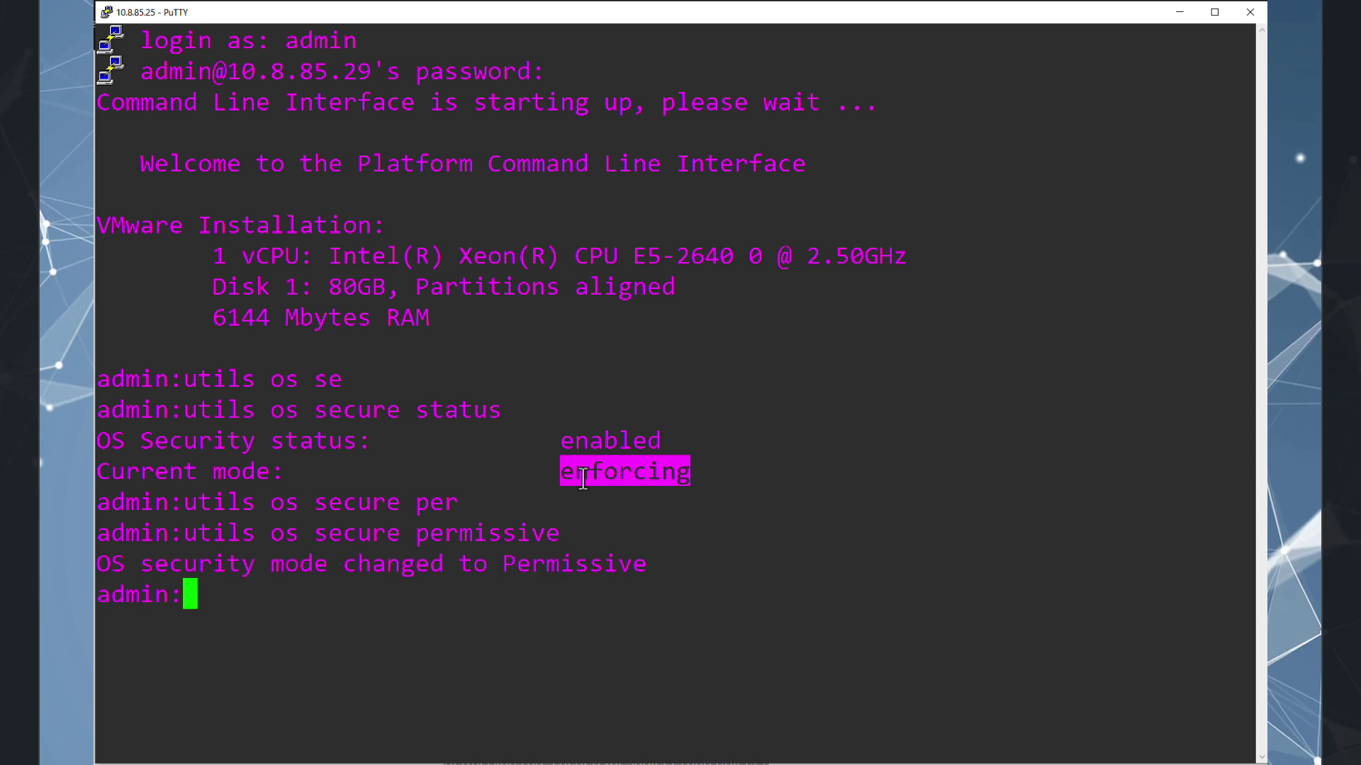
# Rerun the status check and highlight the permissive mode in the output.
pyautogui.press('Up')
pyautogui.press('Up')
pyautogui.press('Return')
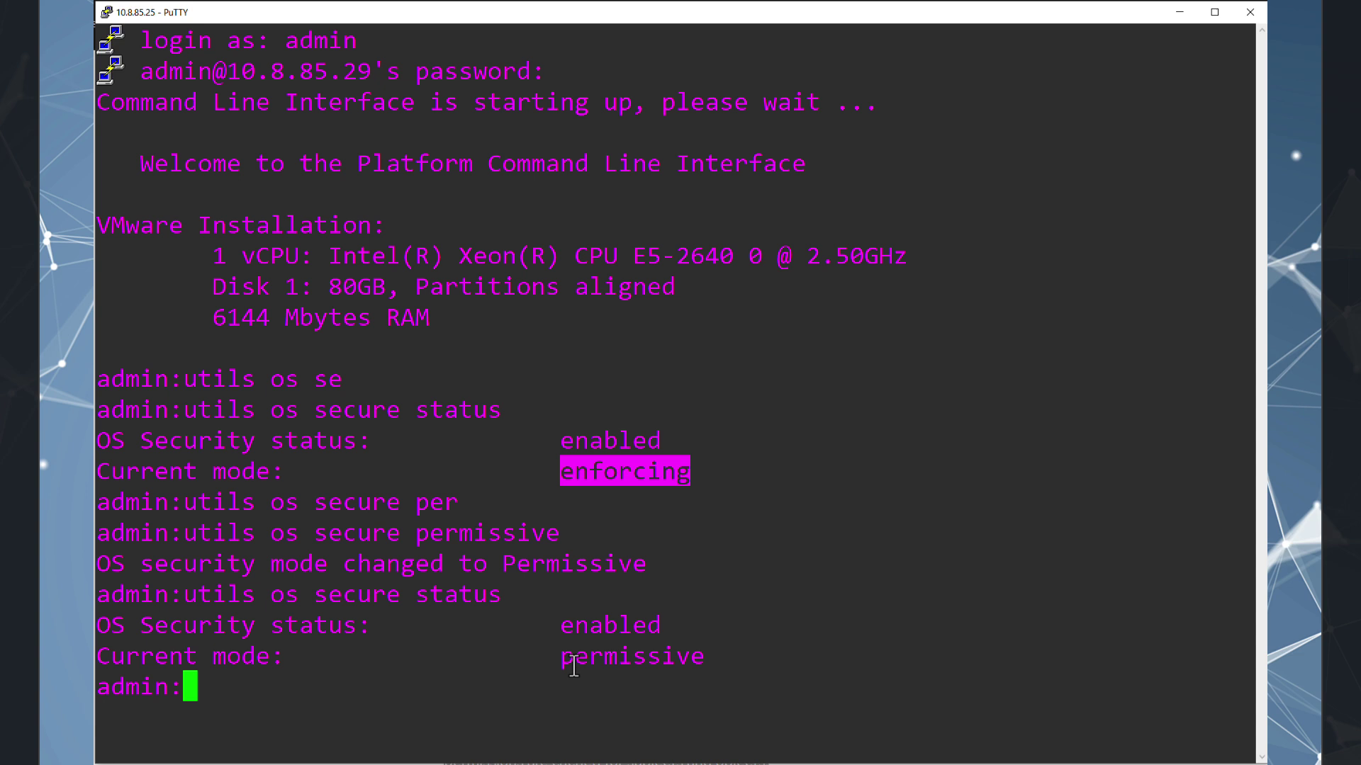
pyautogui.click(563, 659)
pyautogui.moveTo(564, 659); pyautogui.dragTo(704, 659)
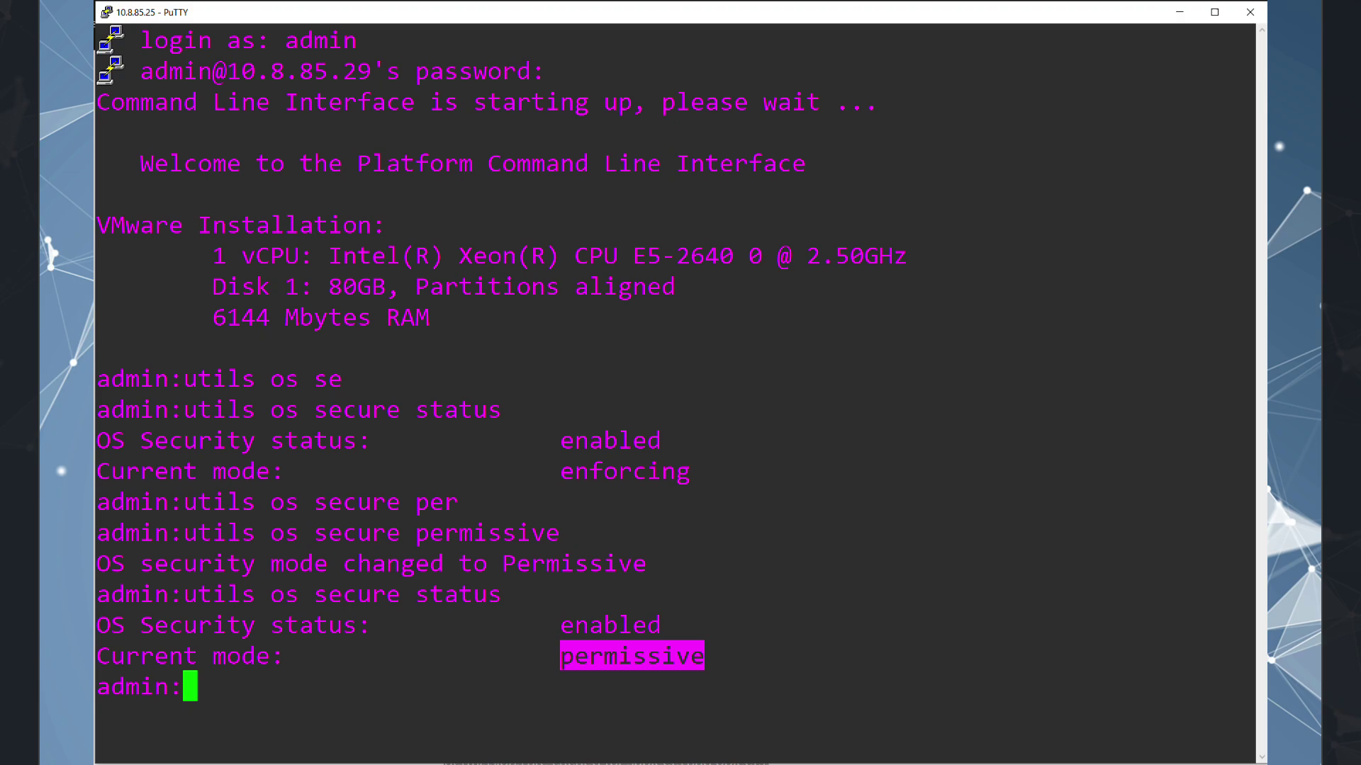
# Upload BeStillMyLove.ulaw.wav through Music On Hold Audio File Upload, then close the popup.
pyautogui.hotkey('alt', 'Tab')
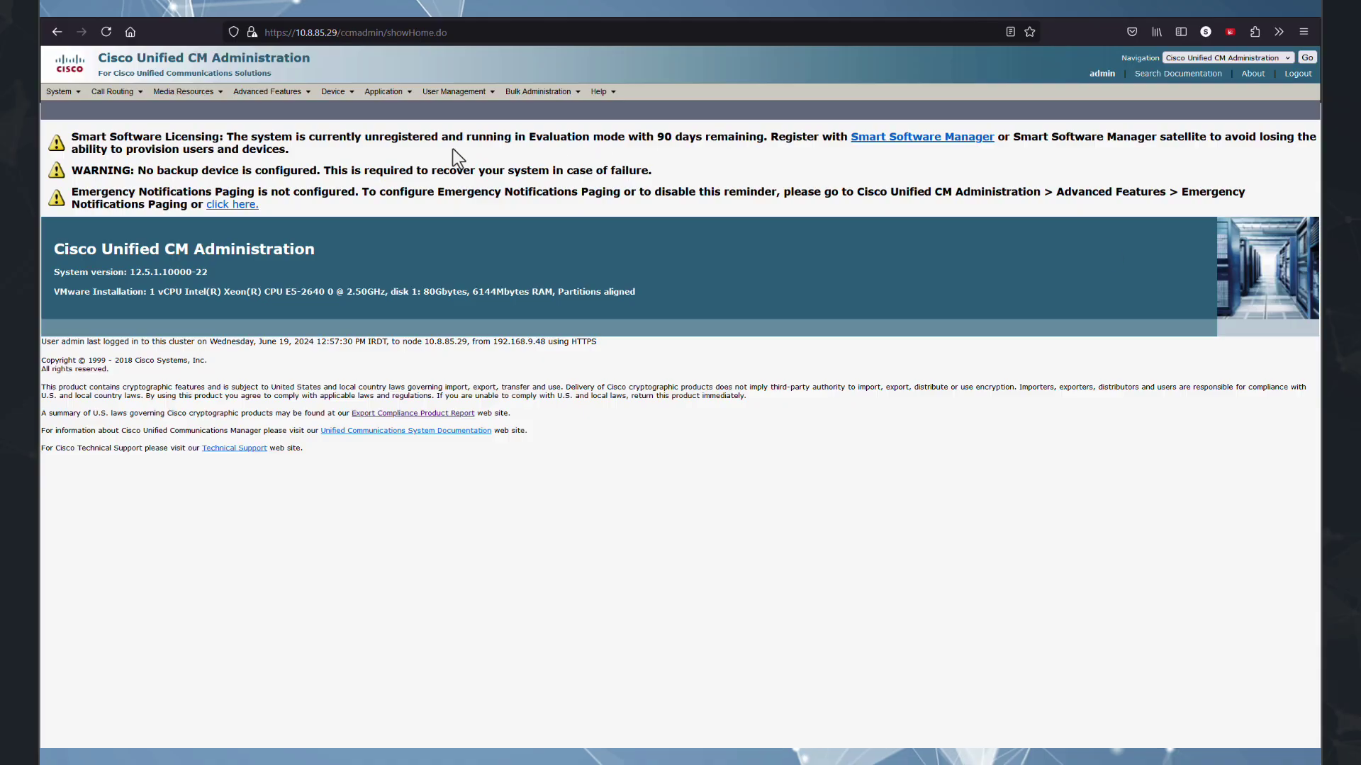
pyautogui.moveTo(173, 92)
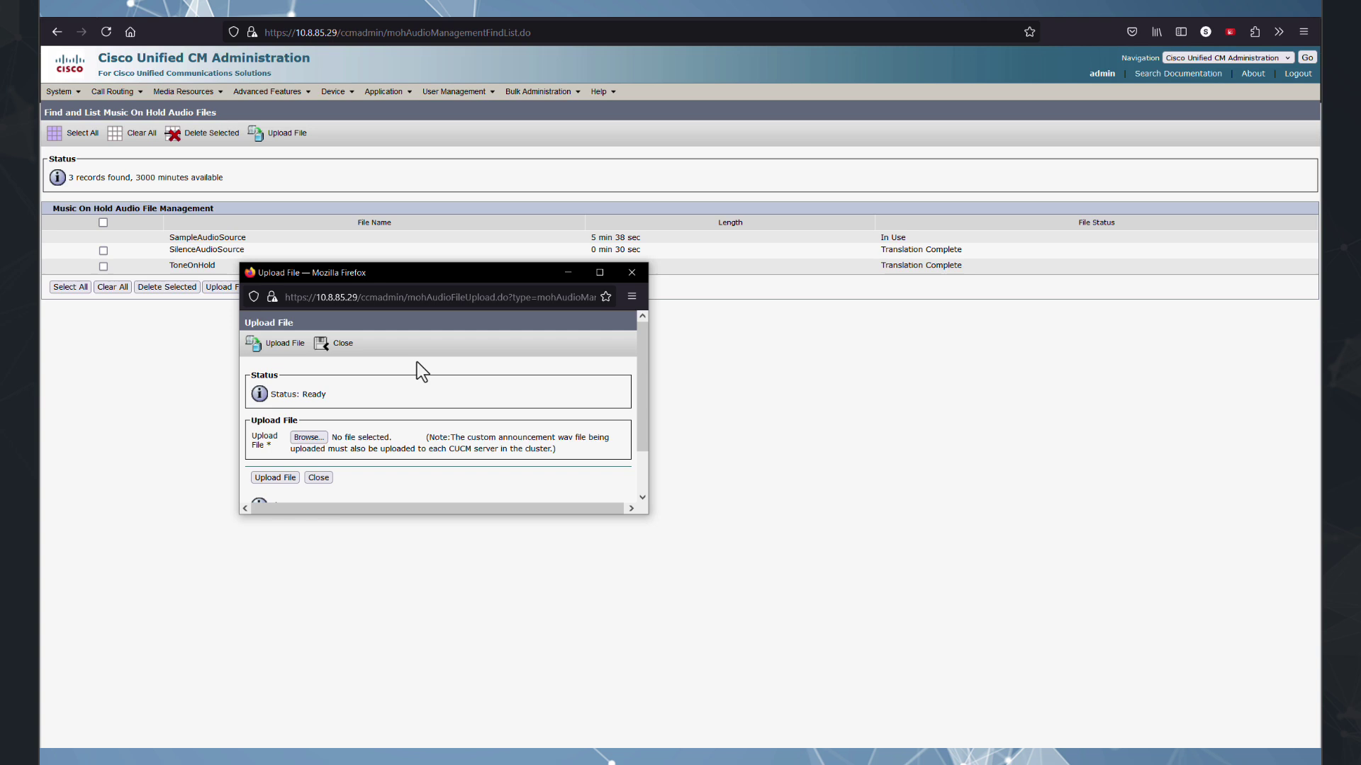
pyautogui.click(311, 438)
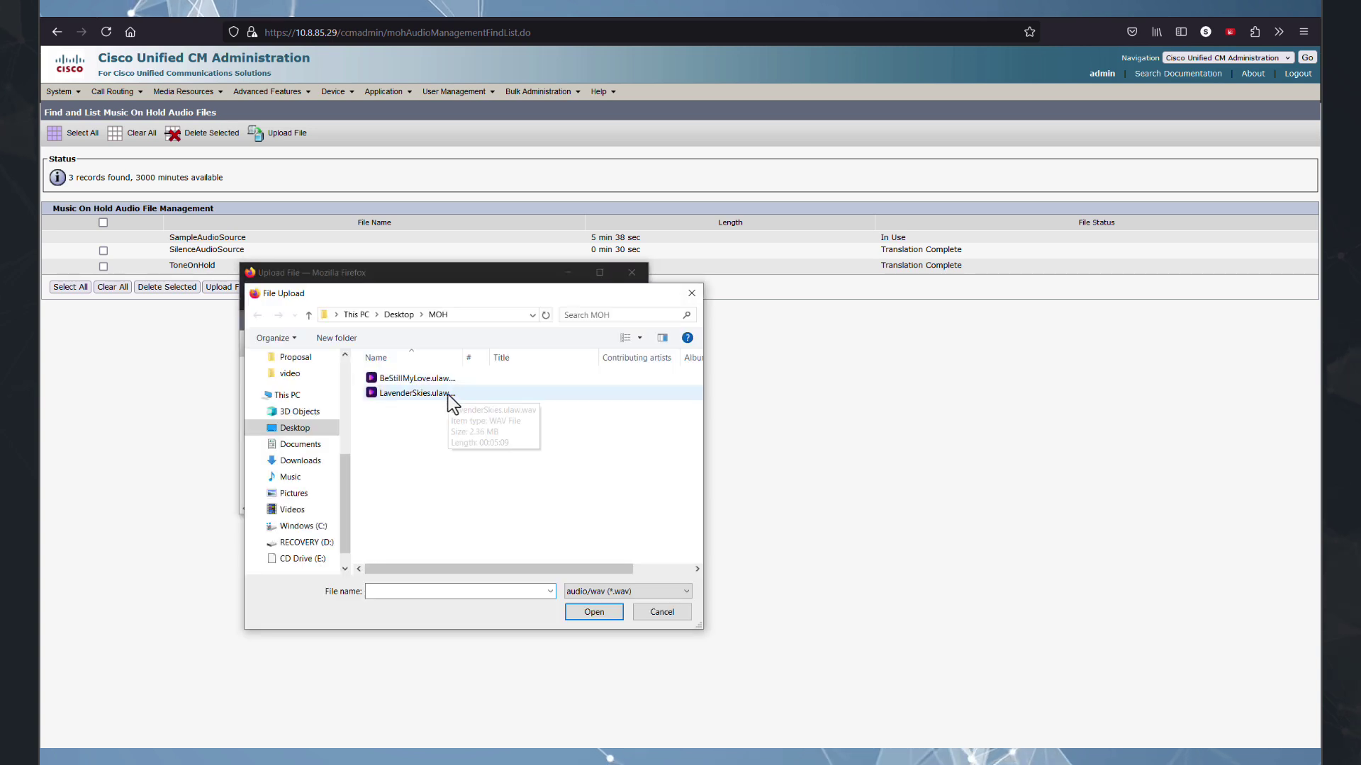
pyautogui.click(445, 380)
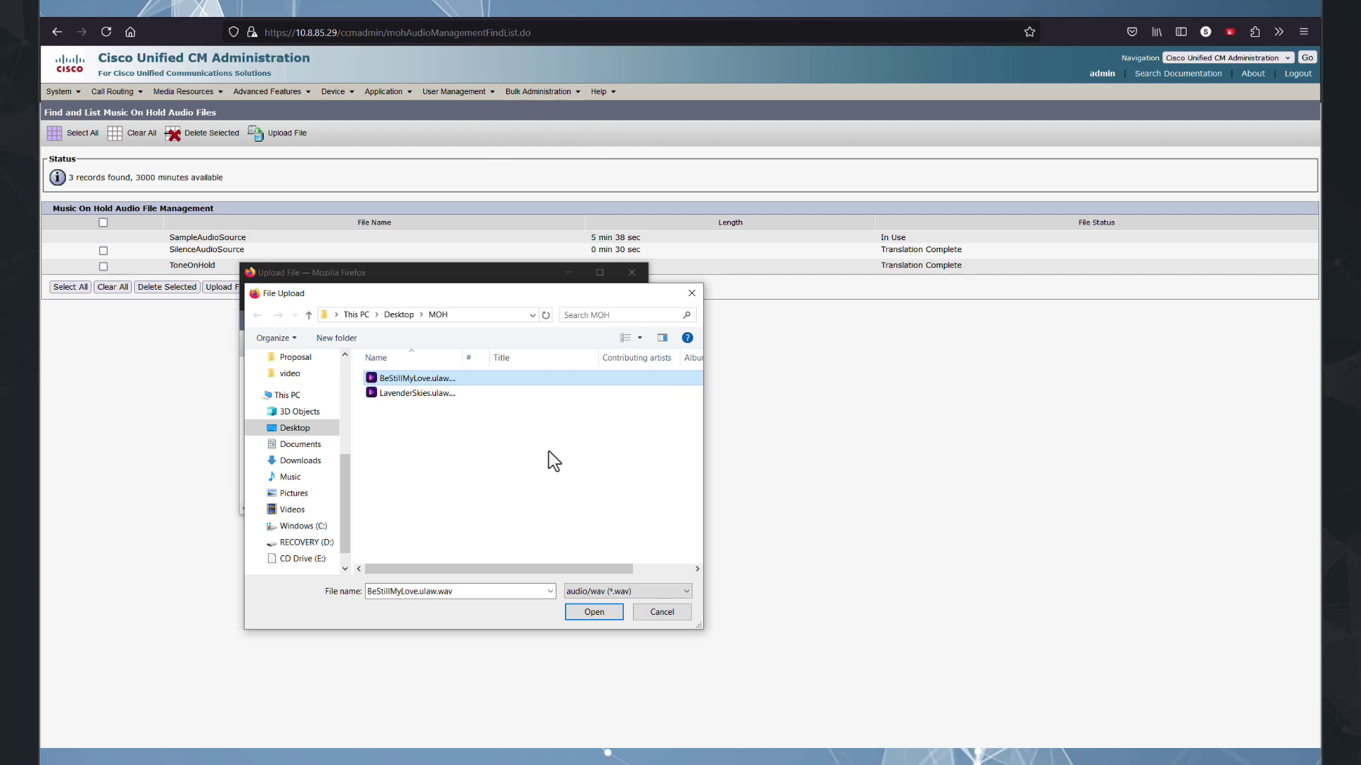
pyautogui.click(594, 611)
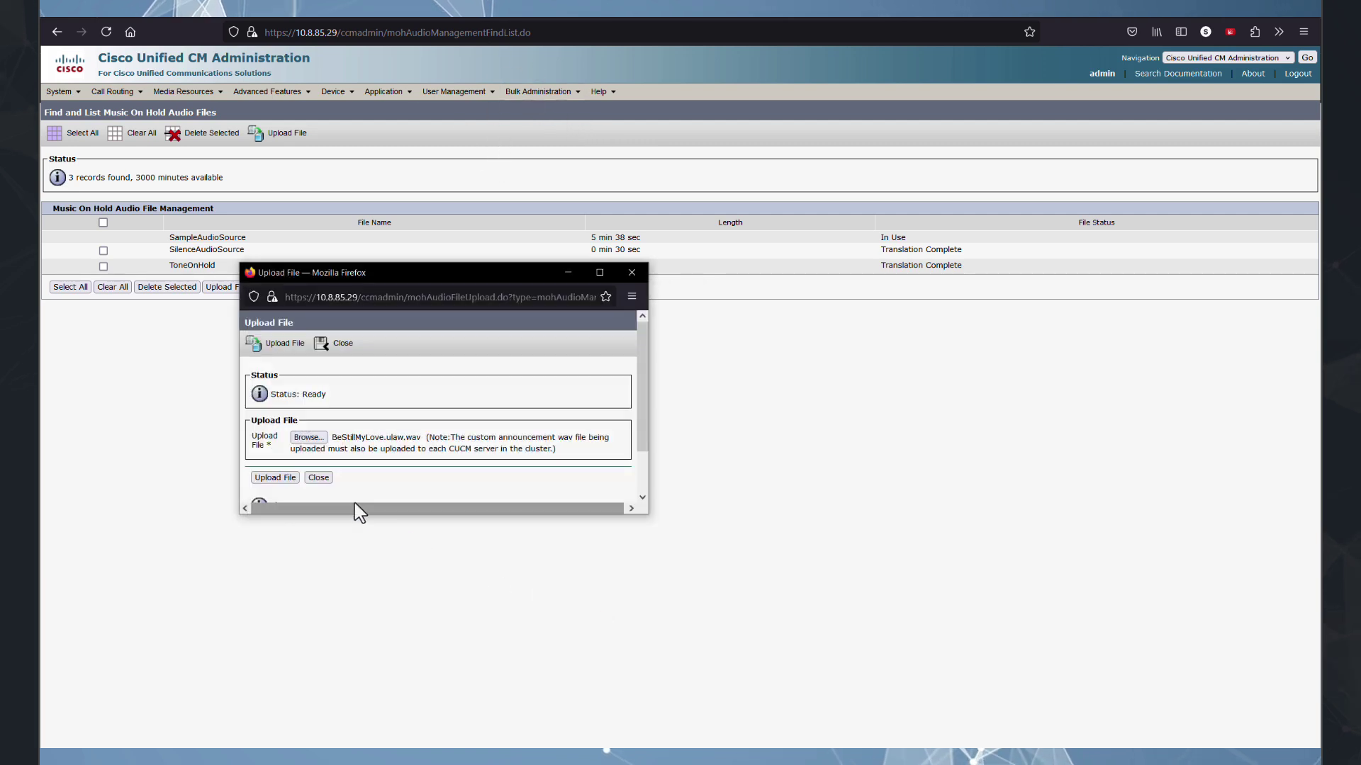
pyautogui.click(270, 479)
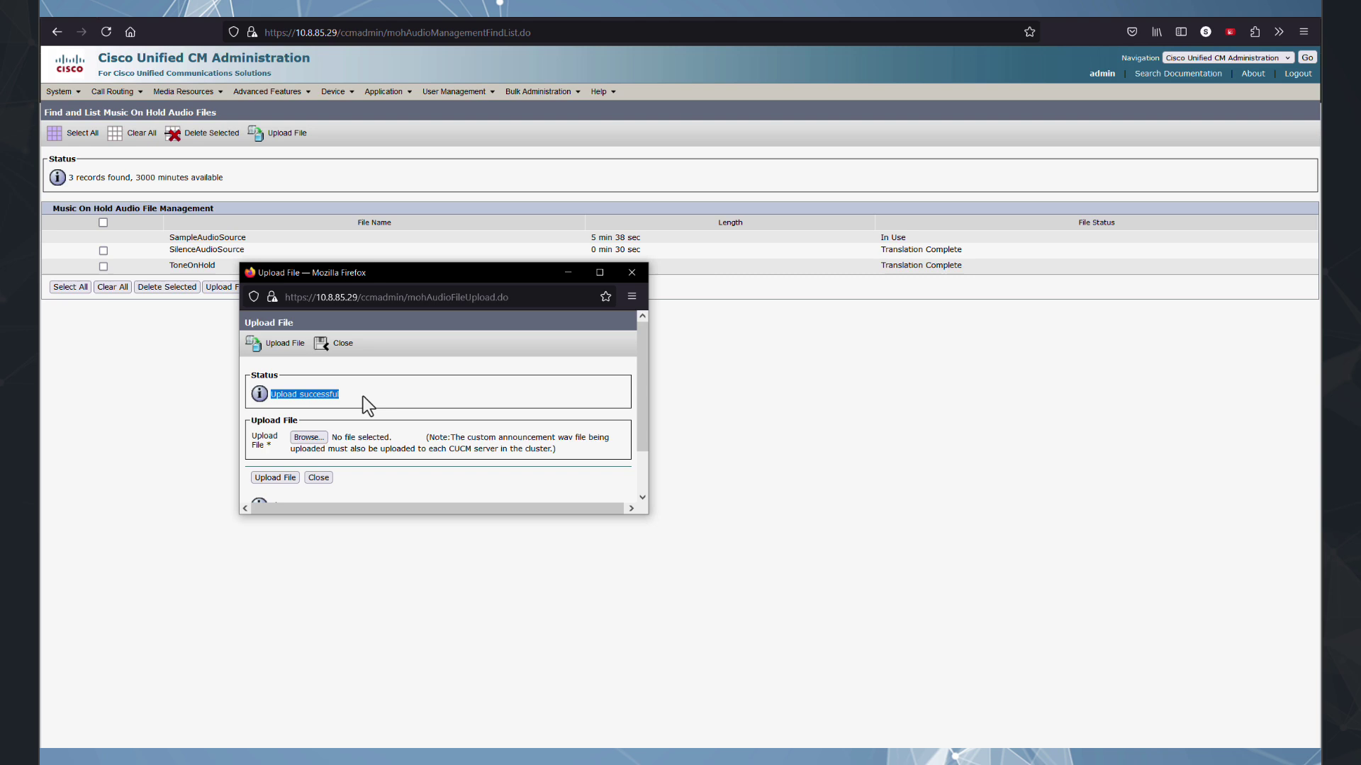
pyautogui.moveTo(429, 273); pyautogui.dragTo(645, 333)
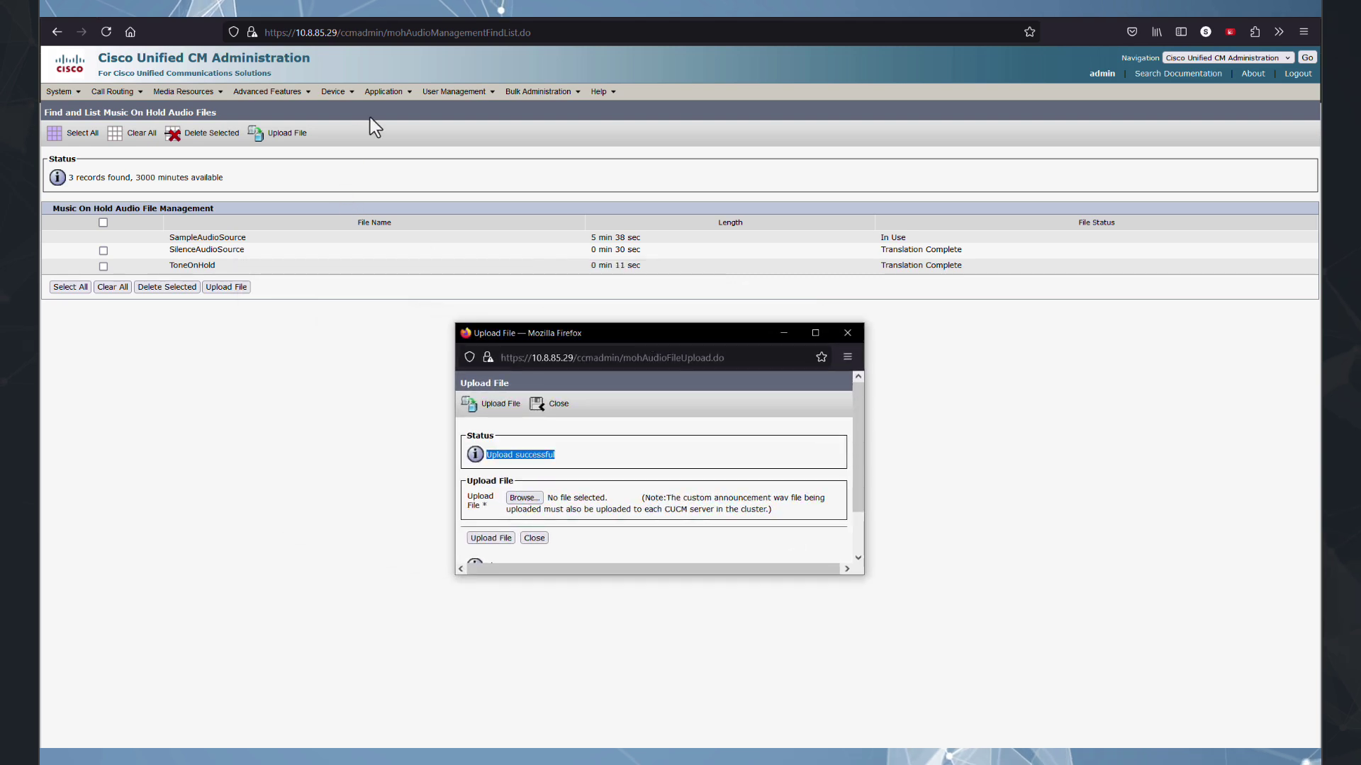
pyautogui.click(850, 333)
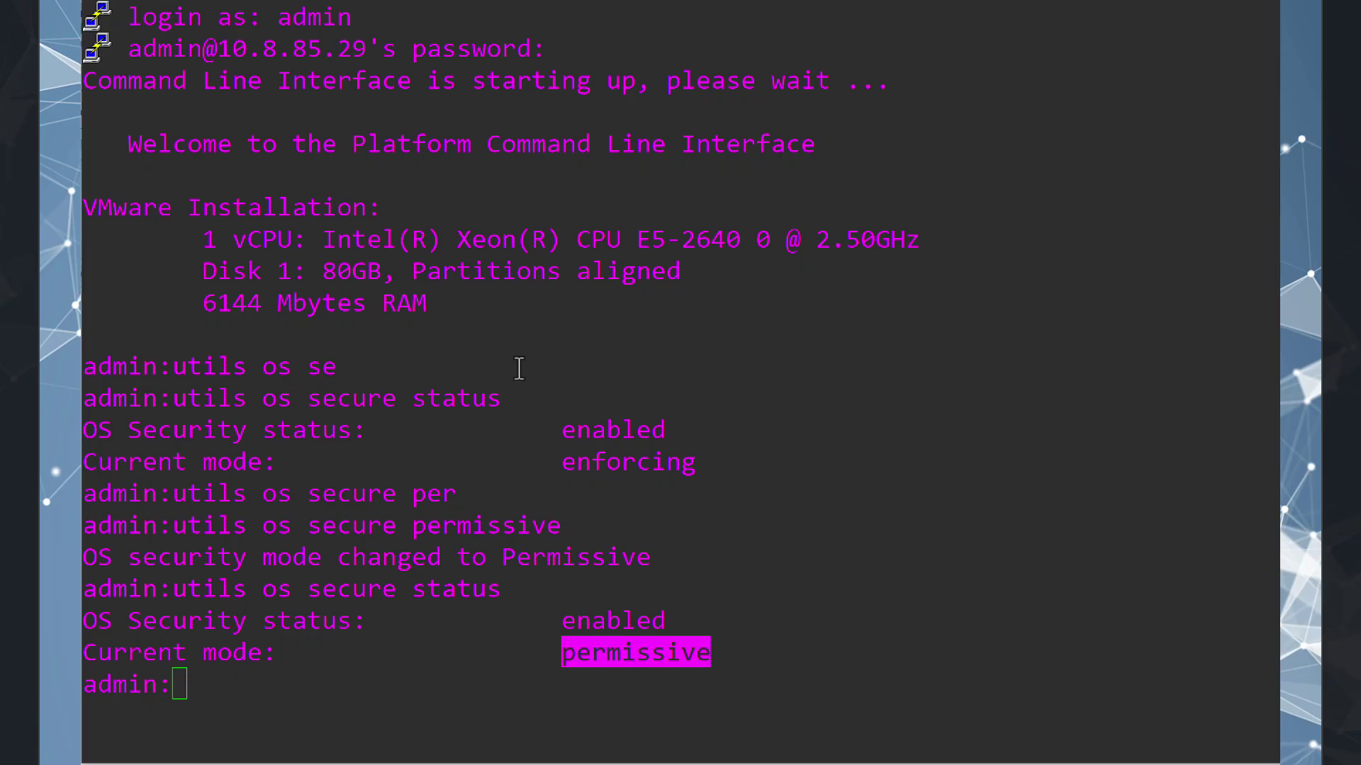
# Switch OS security back to enforcing with 'utils os secure enforce'.
pyautogui.click(518, 369)
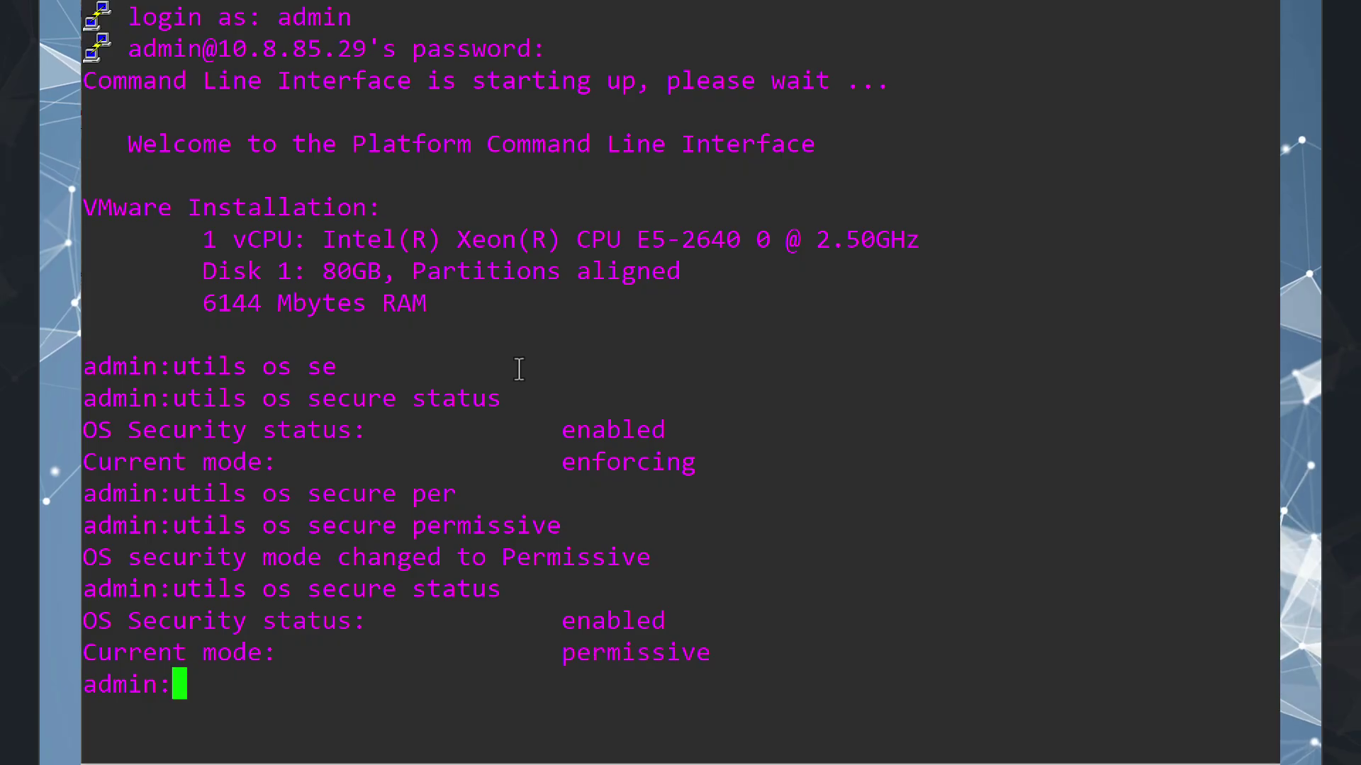
pyautogui.press('Up')
pyautogui.press('BackSpace')
pyautogui.press('BackSpace')
pyautogui.press('BackSpace')
pyautogui.press('BackSpace')
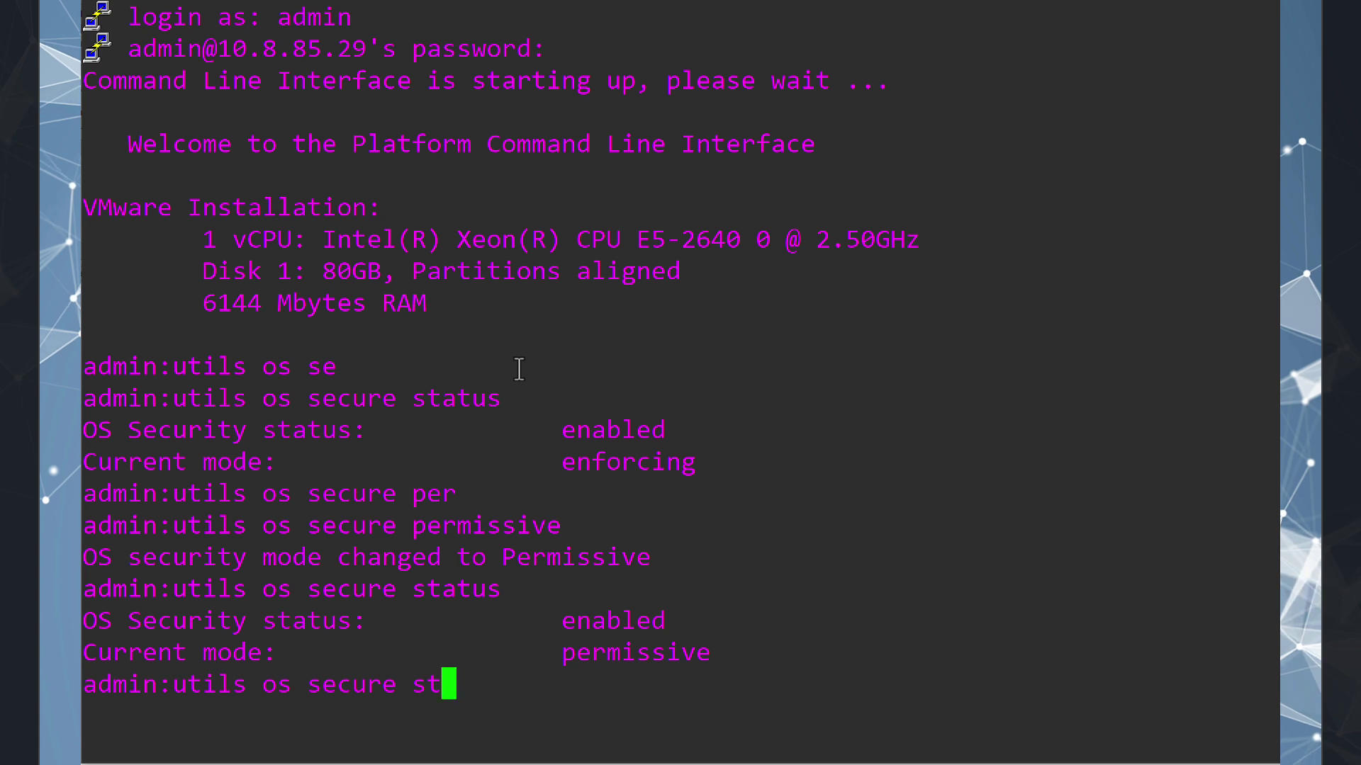
pyautogui.press('BackSpace')
pyautogui.press('BackSpace')
pyautogui.write('en')
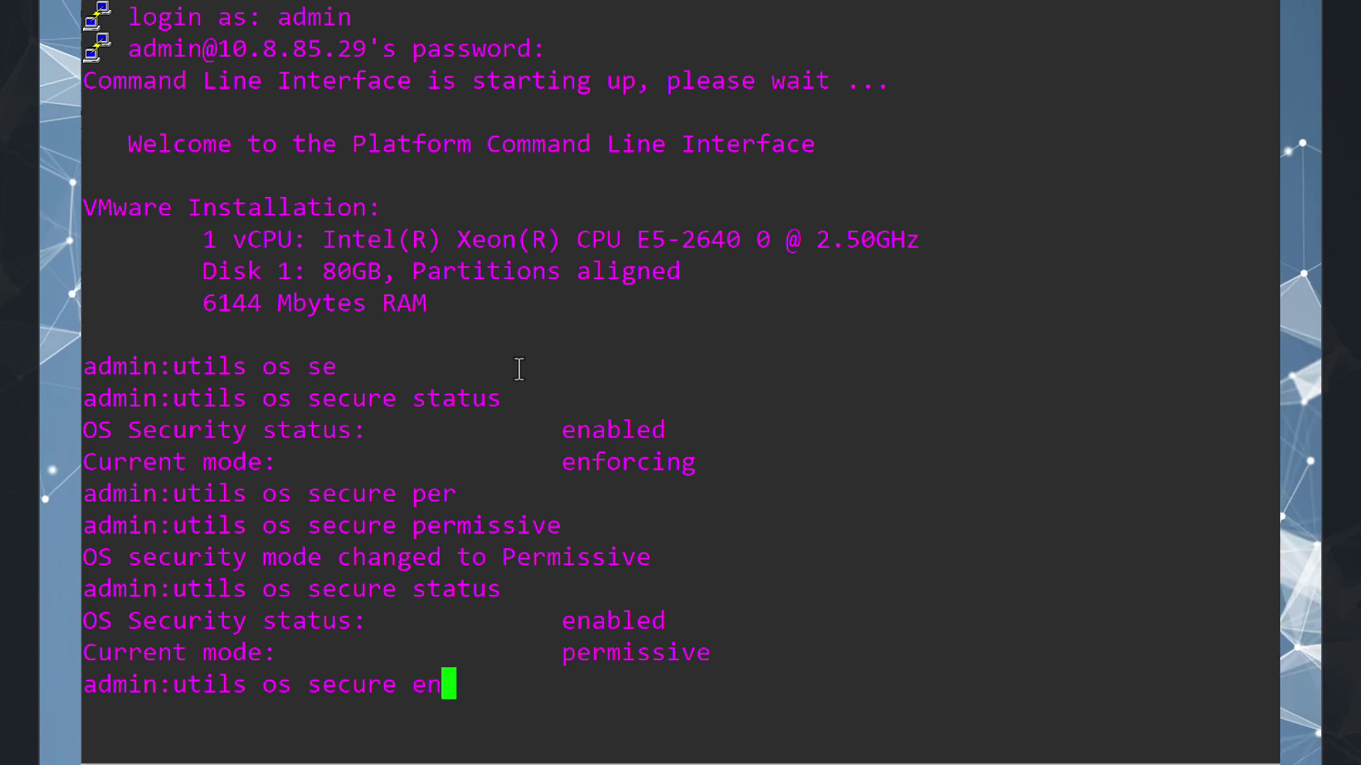
pyautogui.press('Tab')
pyautogui.press('Return')
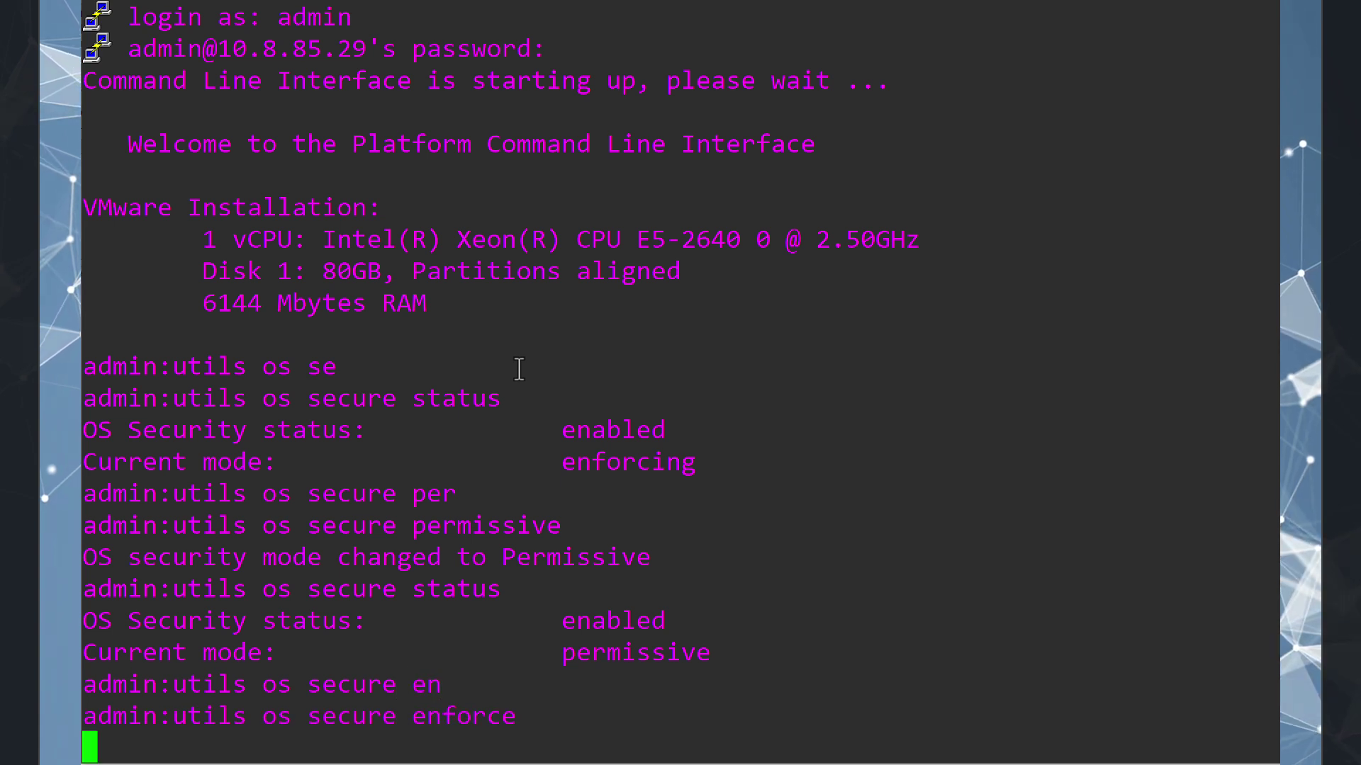
# Rerun 'utils os secure status' and select the output showing enforcing mode.
pyautogui.press('Up')
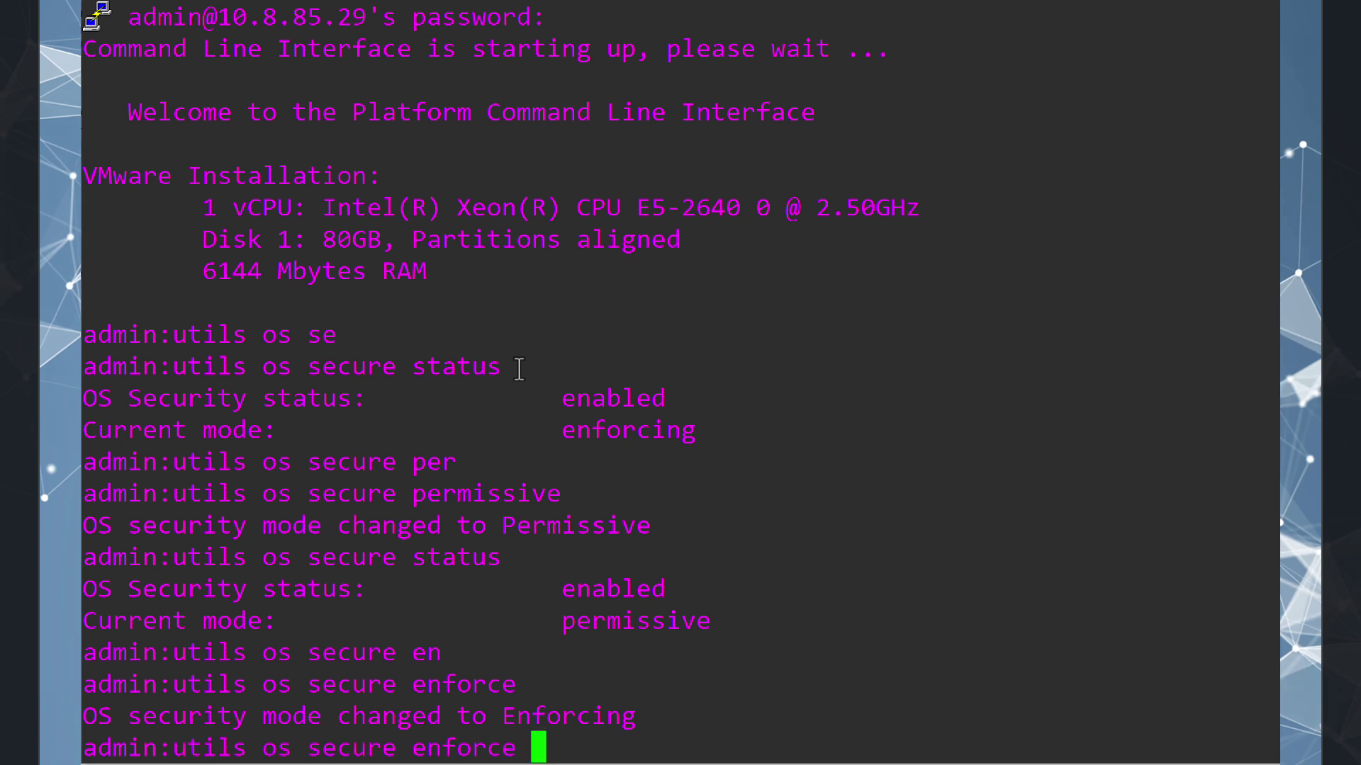
pyautogui.press('Up')
pyautogui.press('Return')
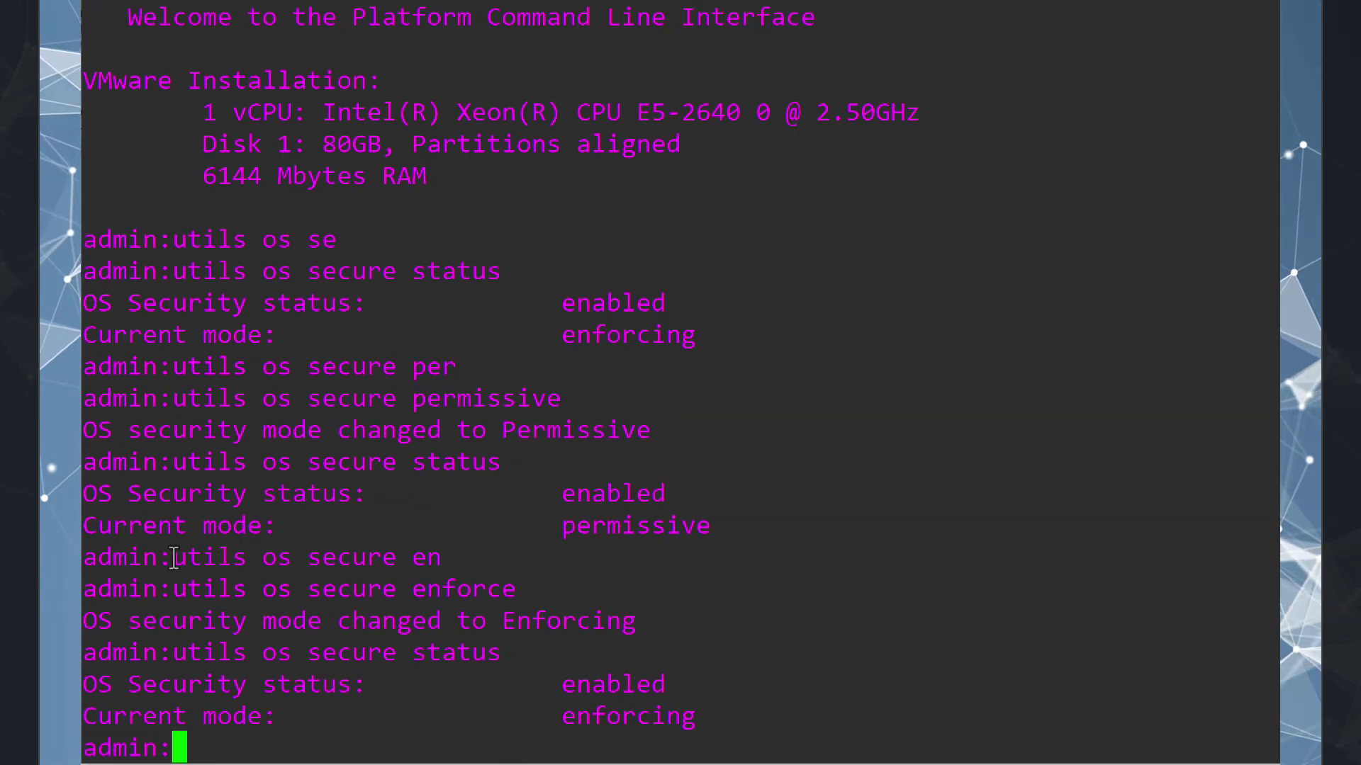
pyautogui.moveTo(84, 550); pyautogui.dragTo(567, 747)
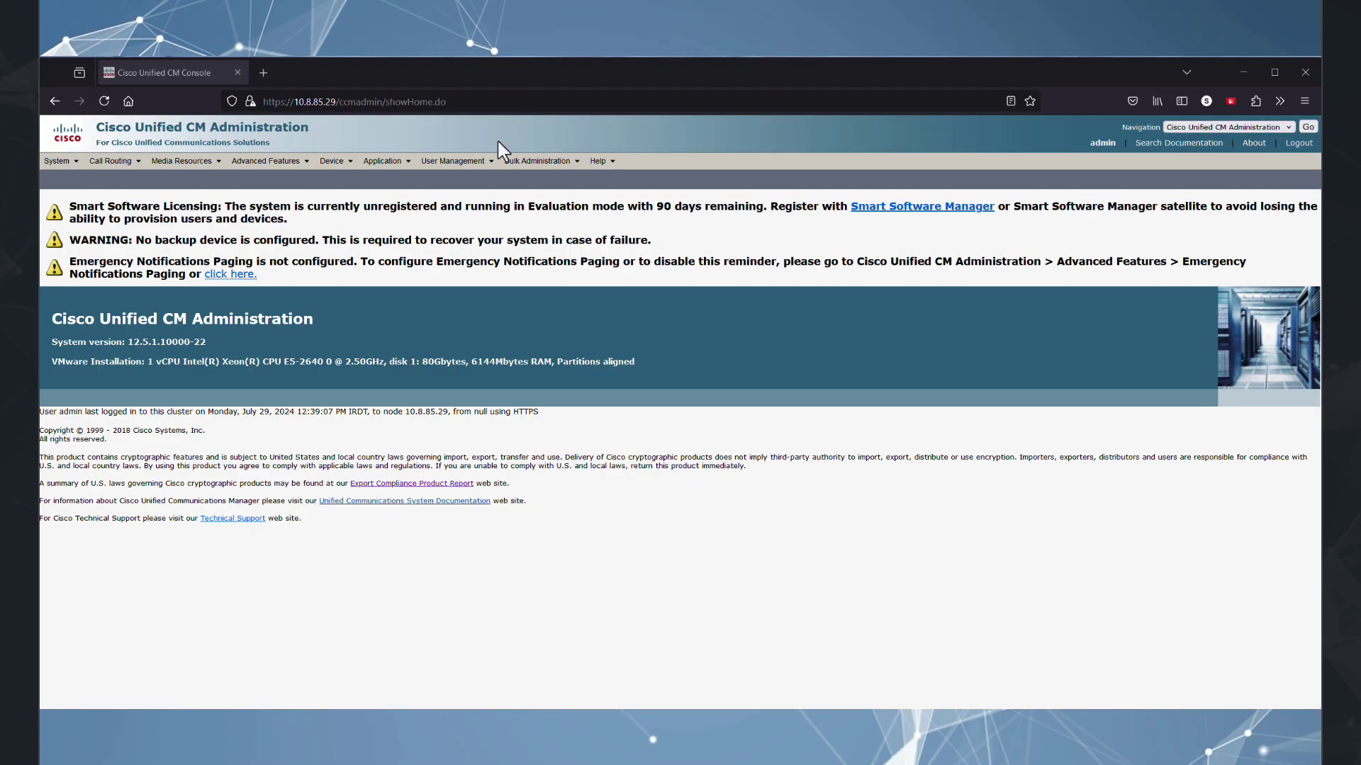
# Open Application > Plugins and use Find to list all 11 plugins.
pyautogui.moveTo(453, 161)
pyautogui.moveTo(408, 170)
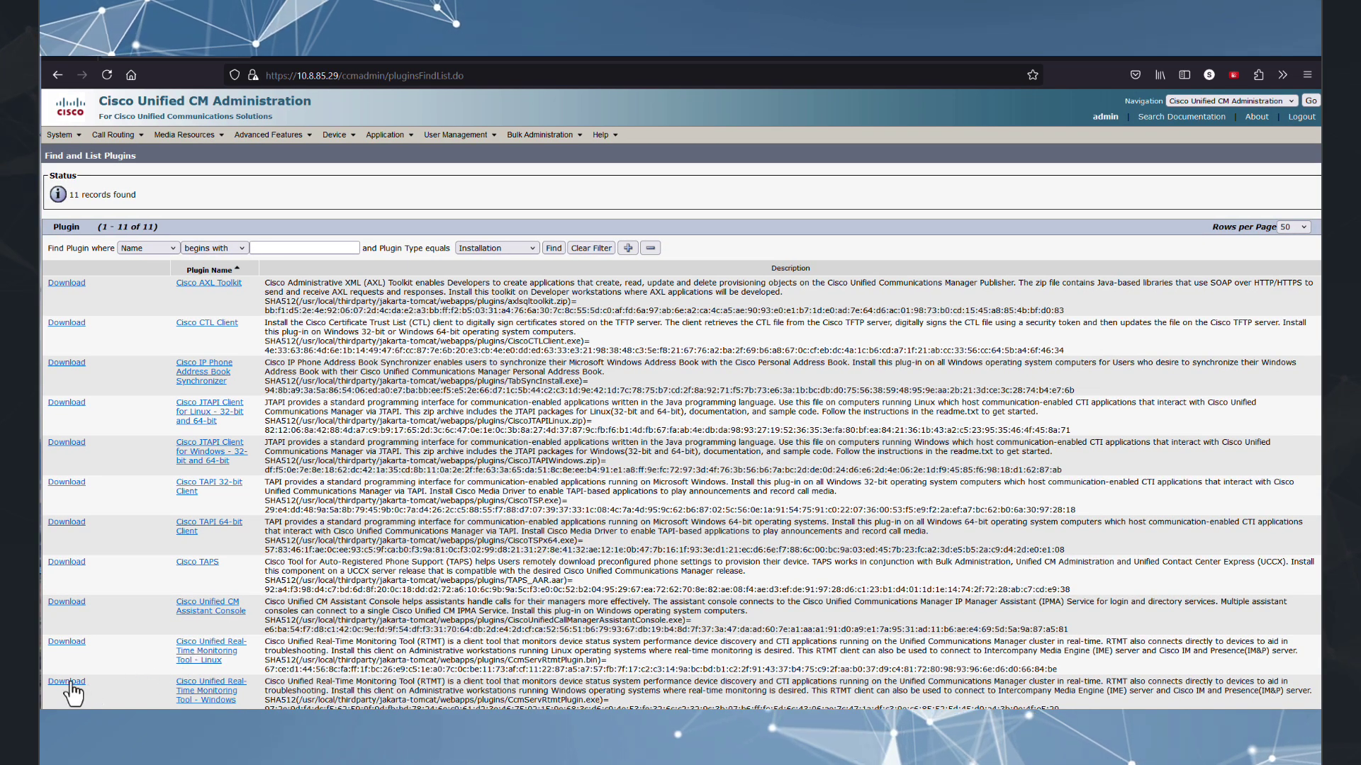
# Launch the Real-Time Monitoring Tool and sign in with the admin user name and password.
pyautogui.moveTo(71, 691); pyautogui.dragTo(672, 666)
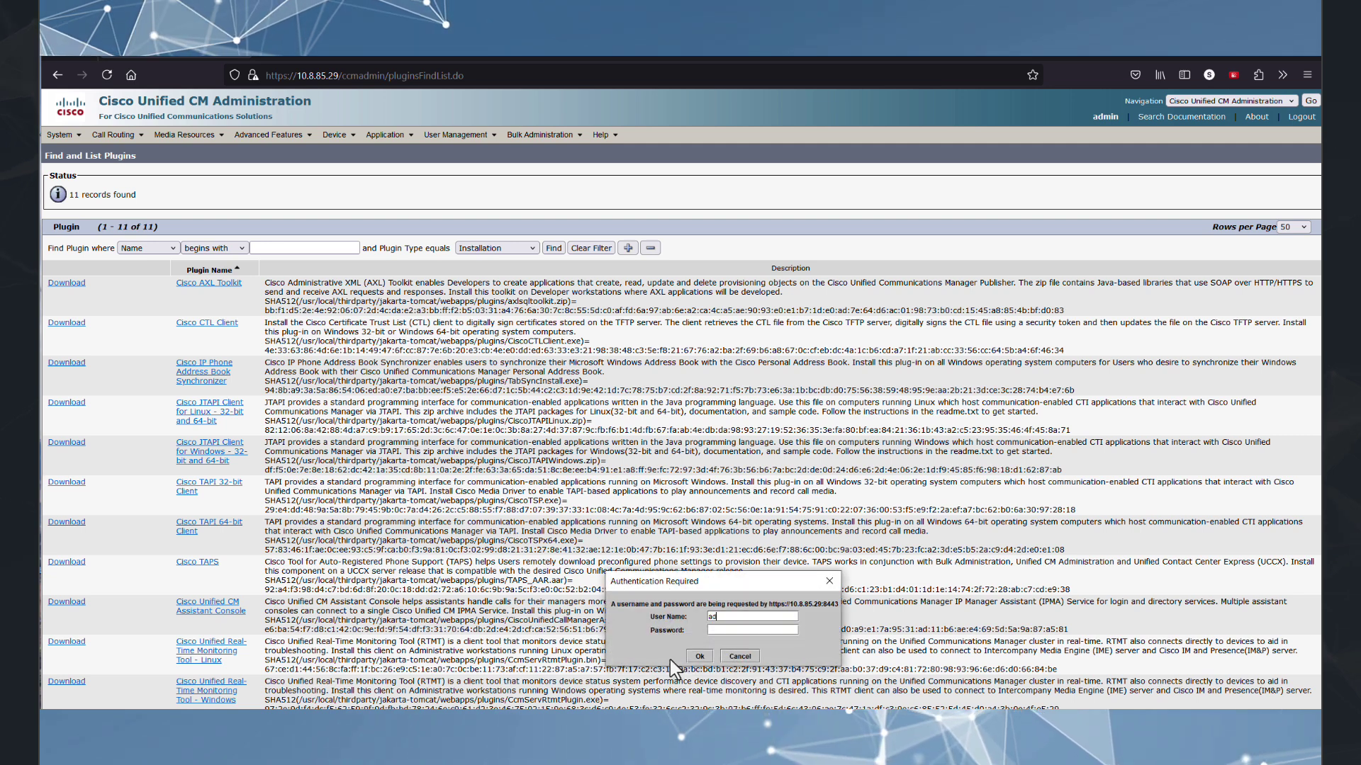
pyautogui.write('admin')
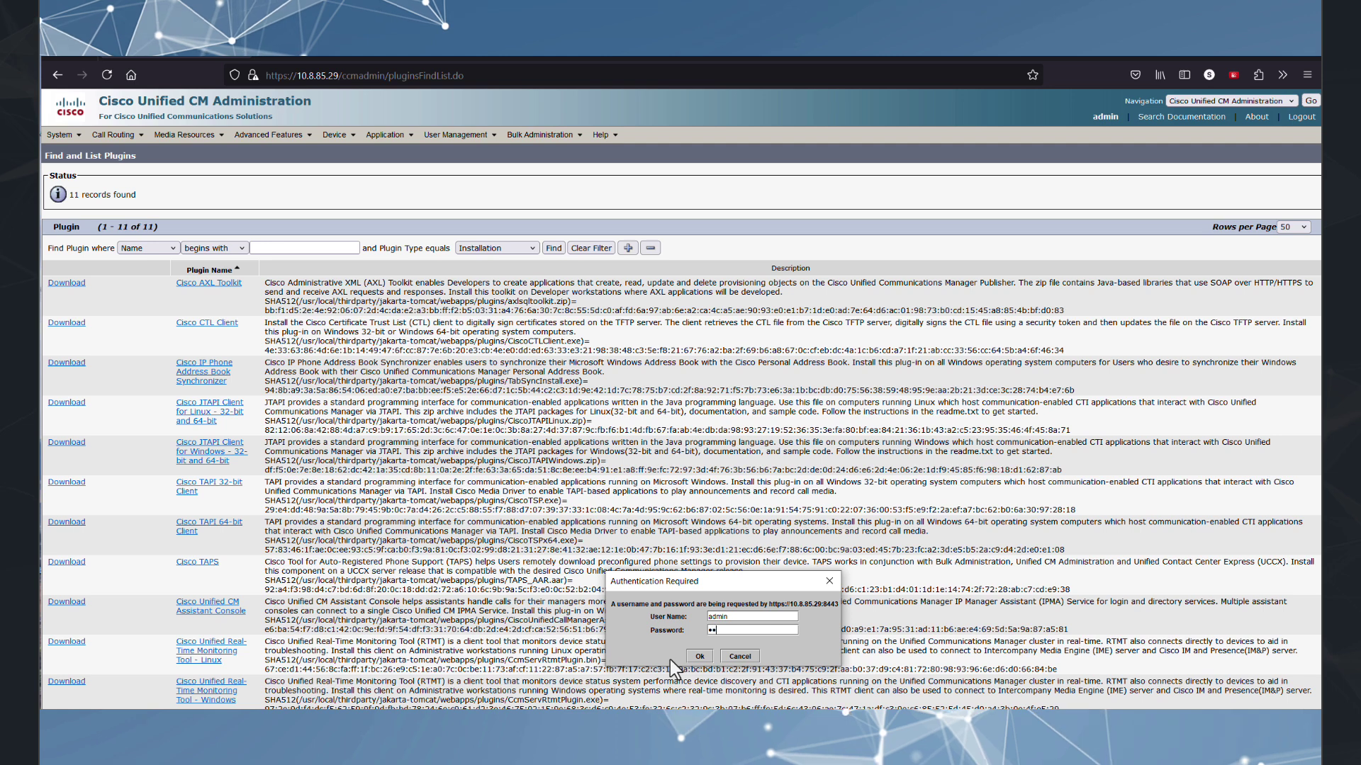
pyautogui.press('Tab')
pyautogui.write('*************')
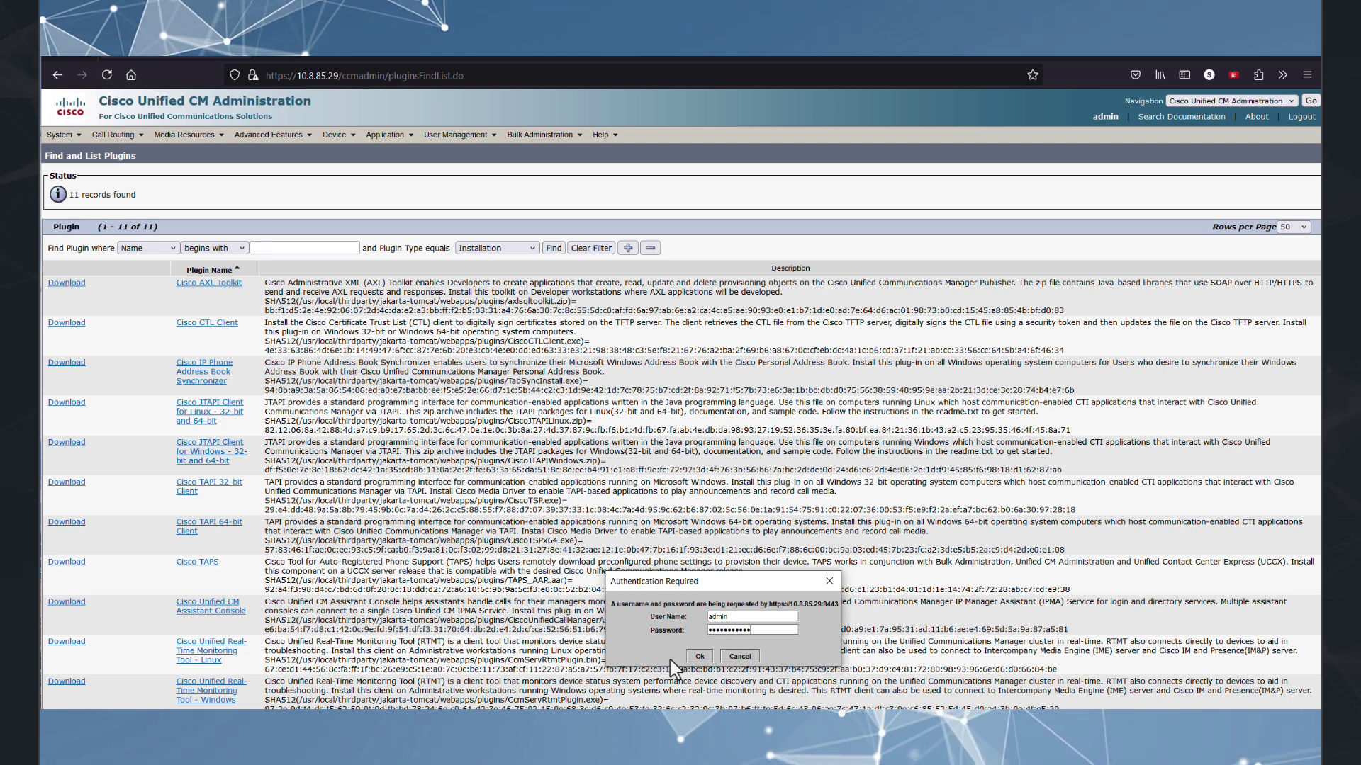
pyautogui.click(699, 656)
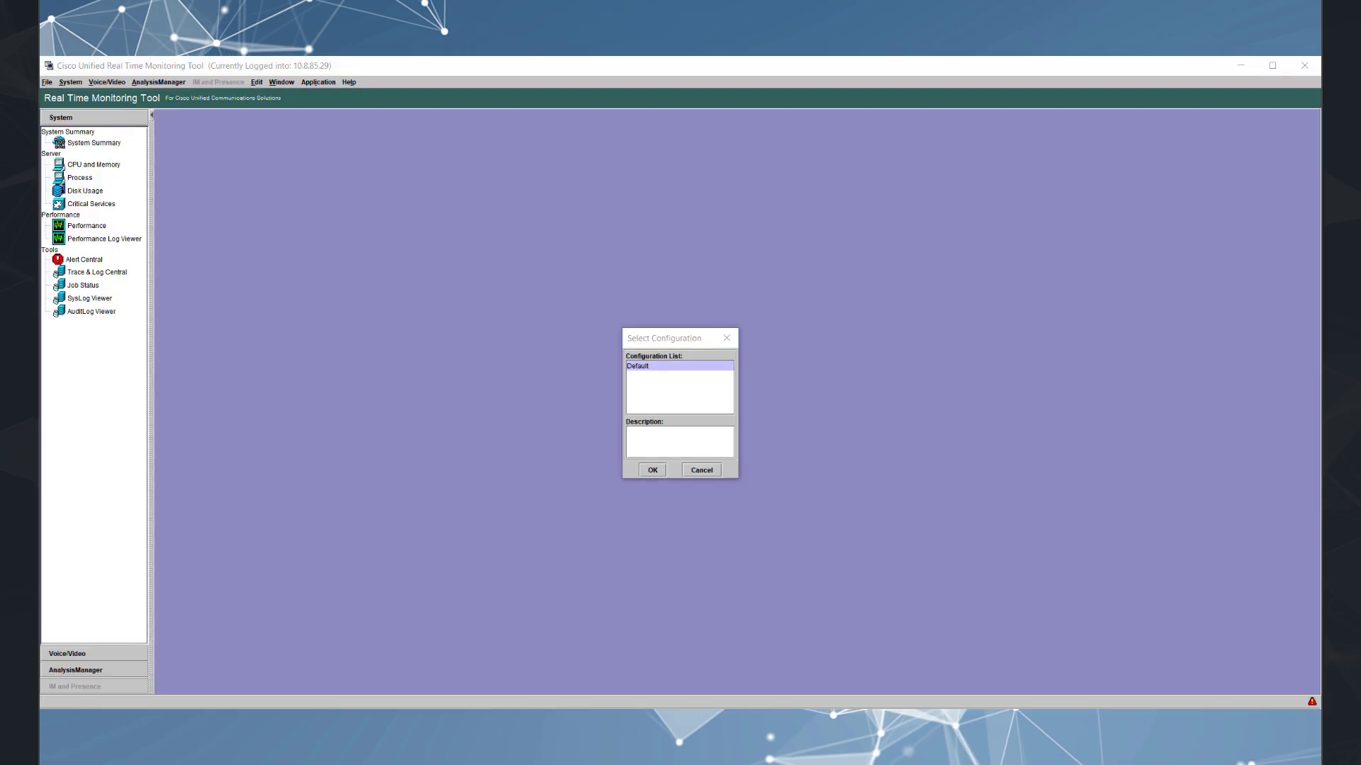
# Accept the Default configuration, open Trace & Log Central, and launch the Audit Logs task.
pyautogui.click(653, 469)
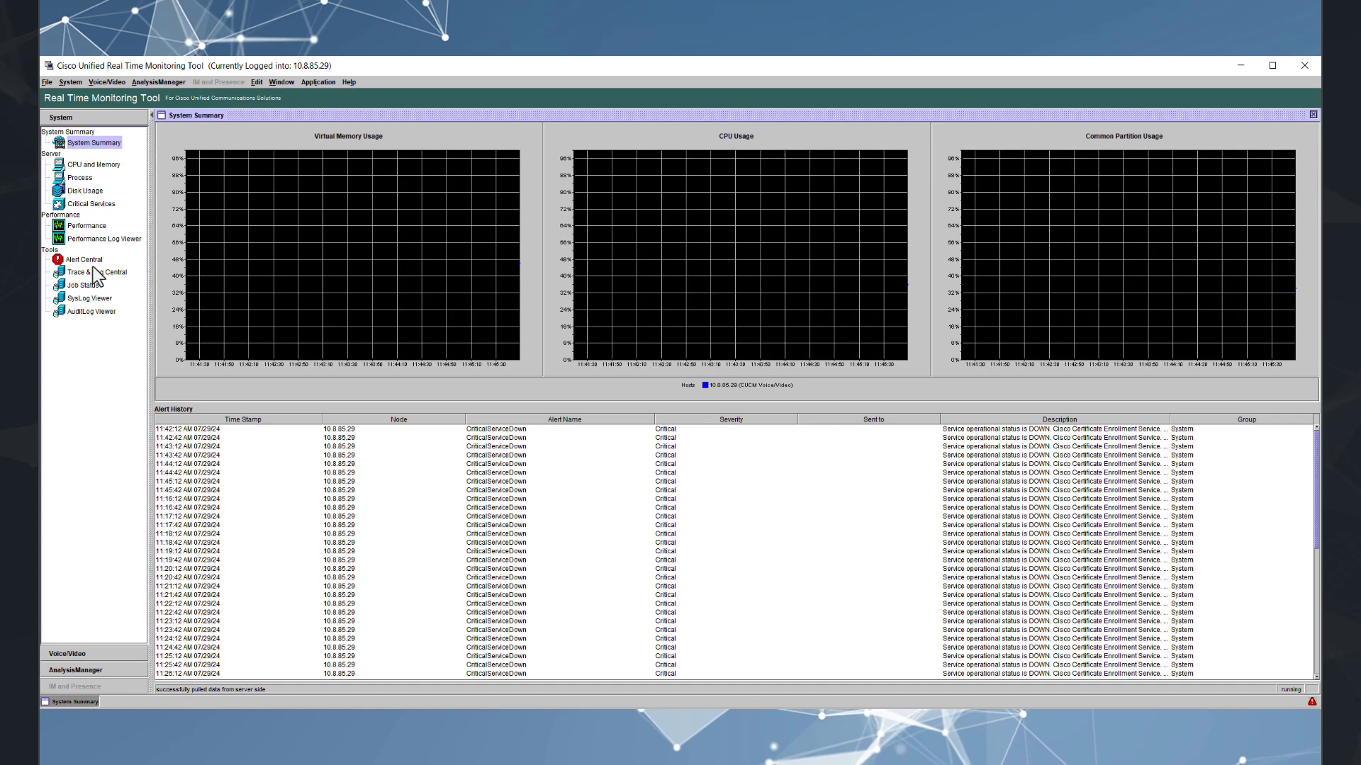
pyautogui.click(97, 272)
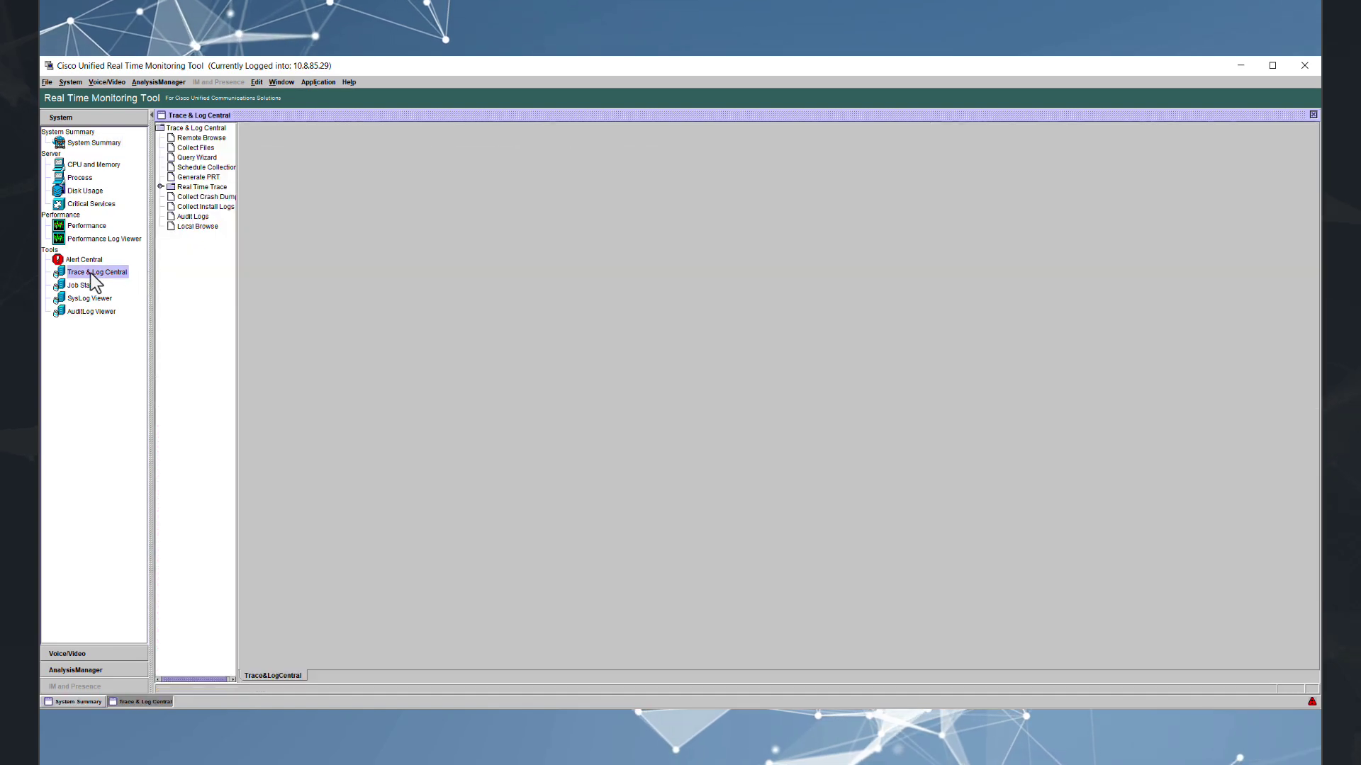
pyautogui.click(193, 217)
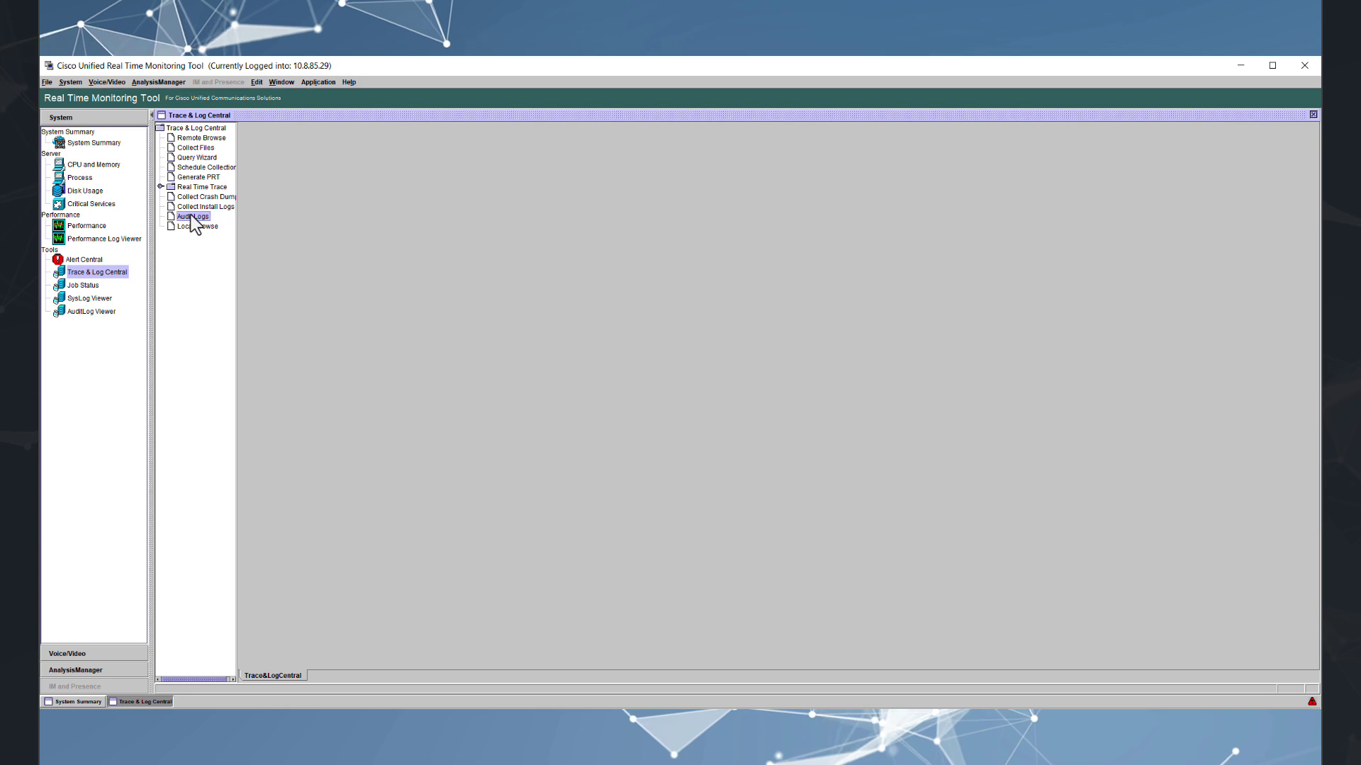
pyautogui.doubleClick(193, 217)
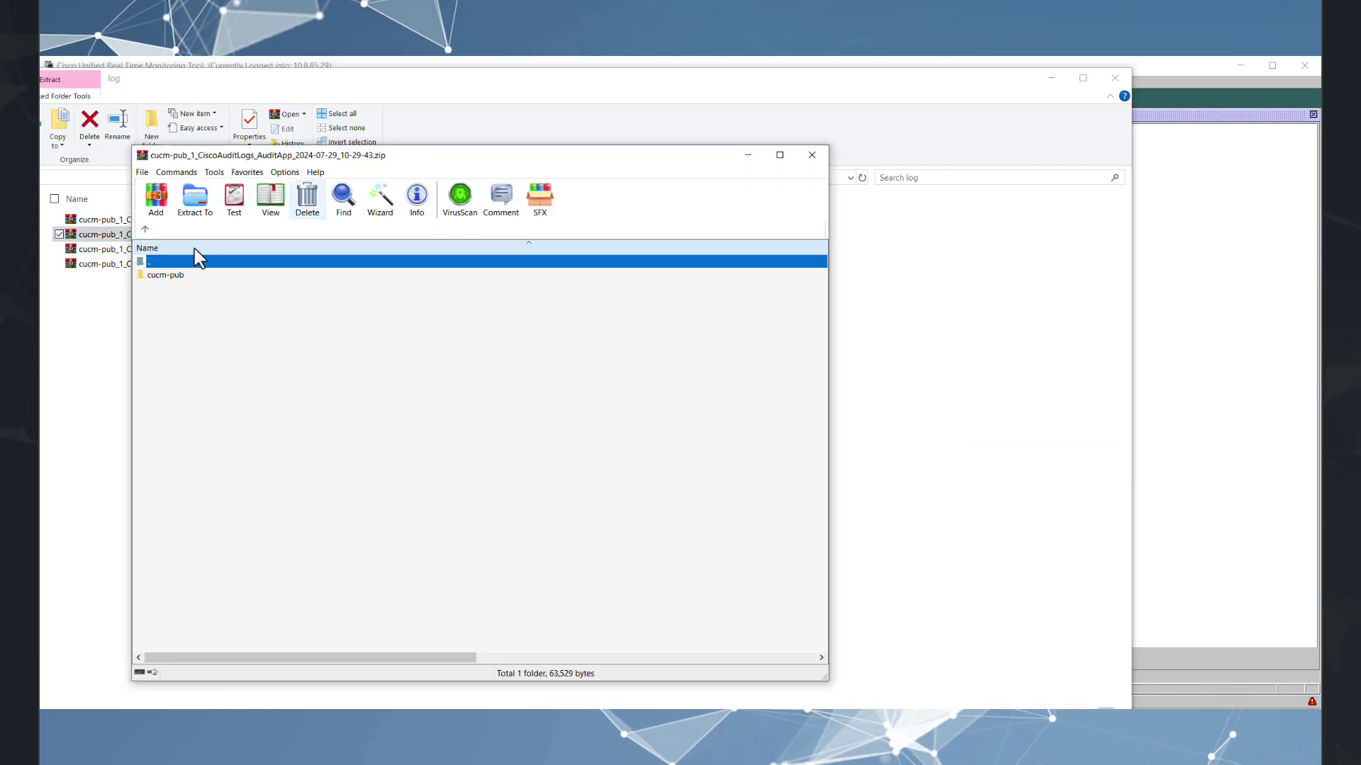
# Open the Audit log file inside the CiscoAuditLogs_AuditApp archive.
pyautogui.click(192, 275)
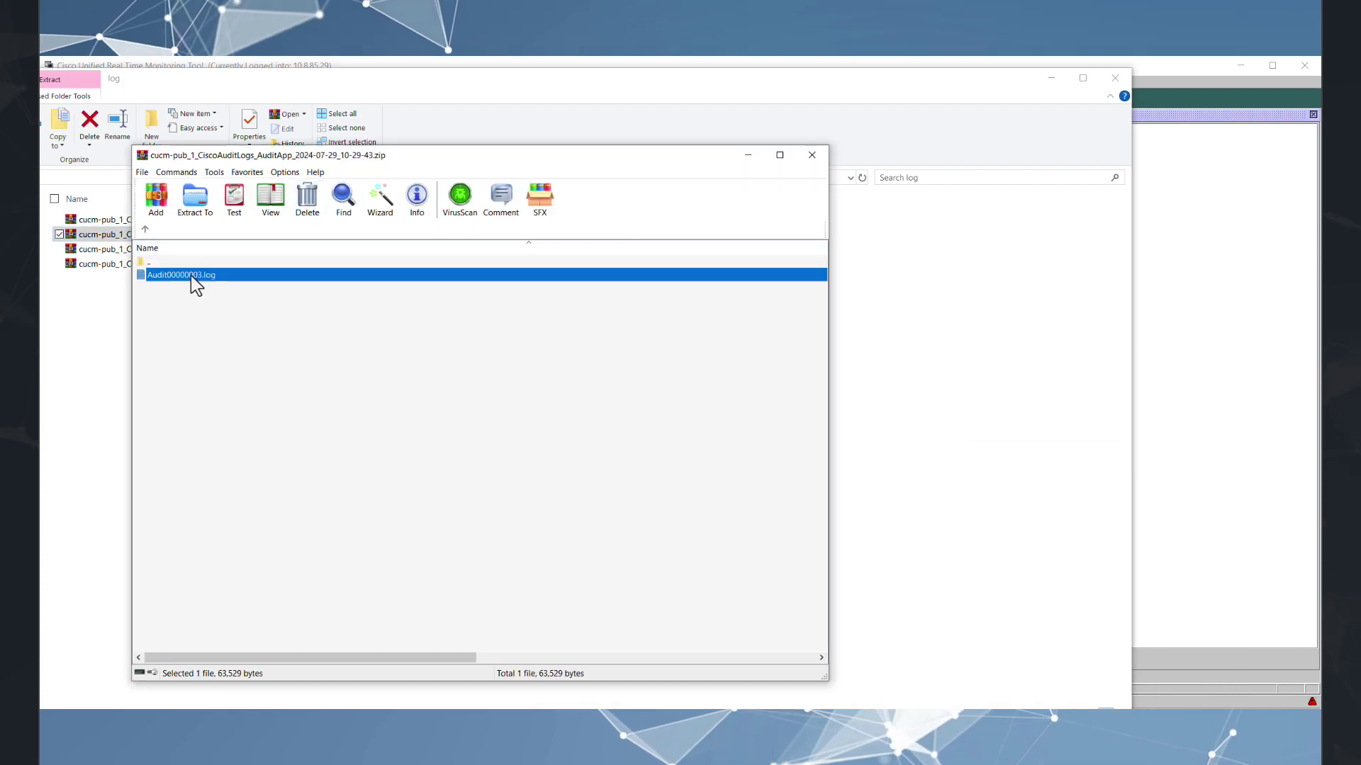